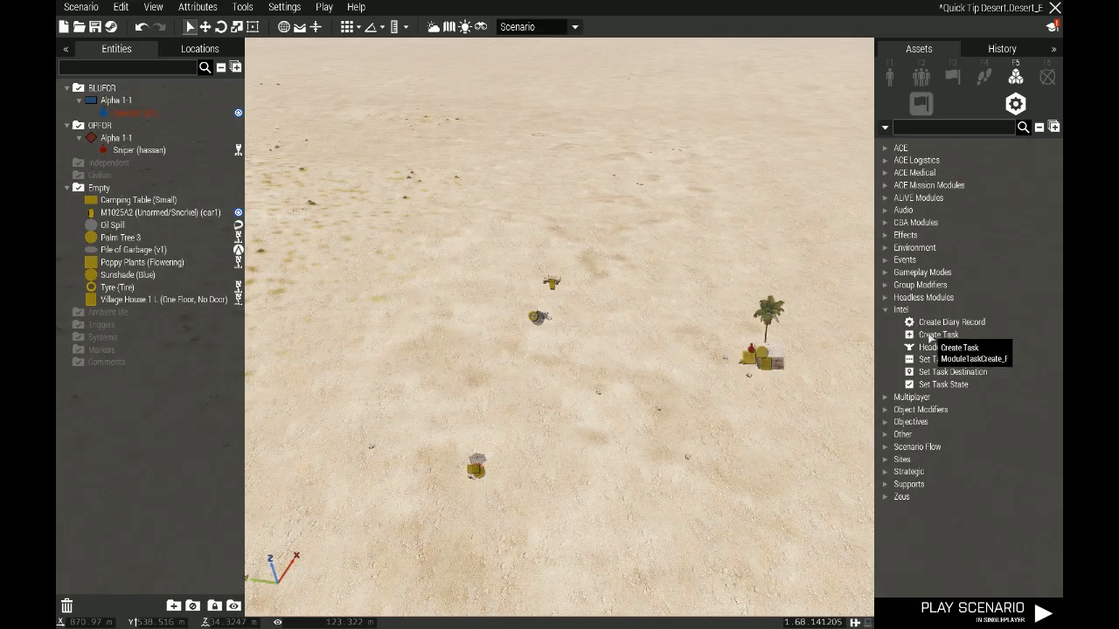
Place a Create Task module in the open desert with variable name task1 and owner All playable units
click(927, 335)
click(443, 372)
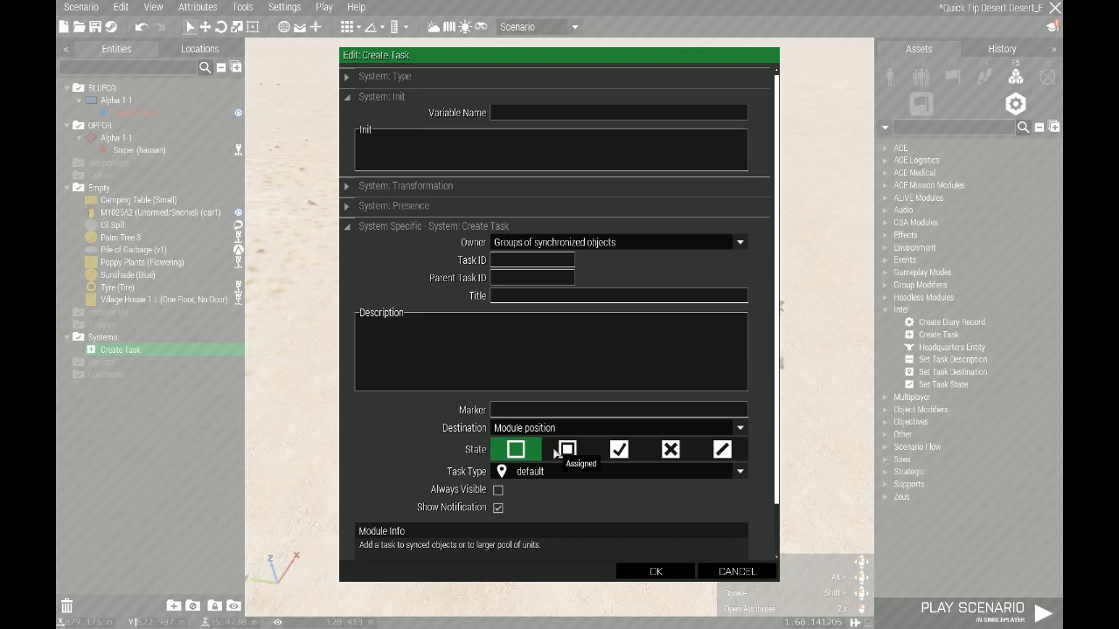
click(542, 112)
text(TASKE)
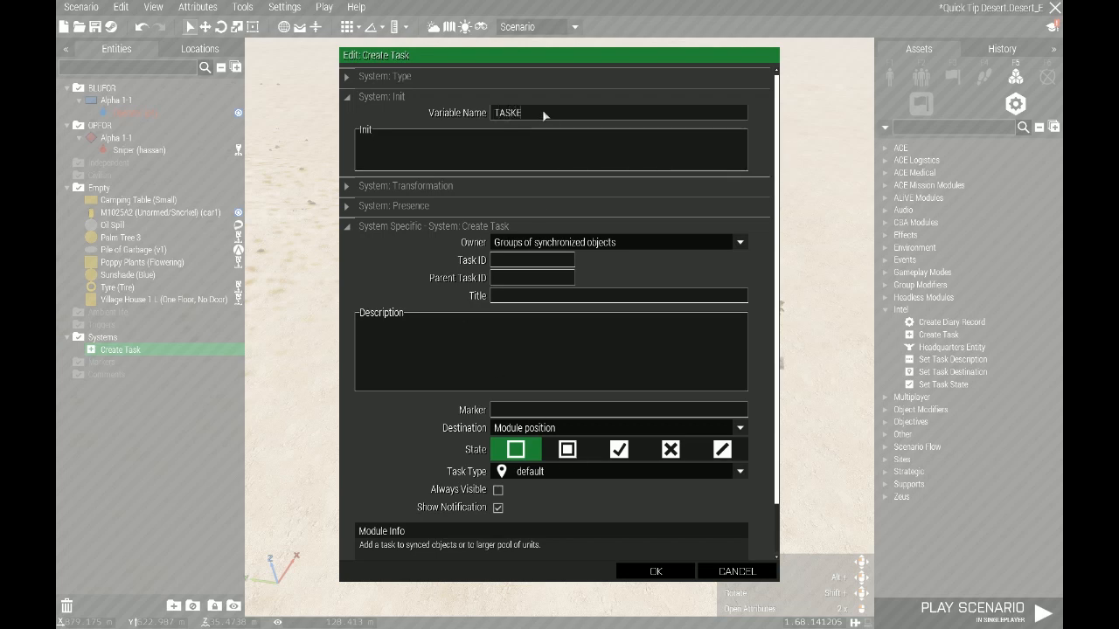
key(BackSpace)
key(BackSpace)
key(BackSpace)
key(BackSpace)
text(task)
click(539, 248)
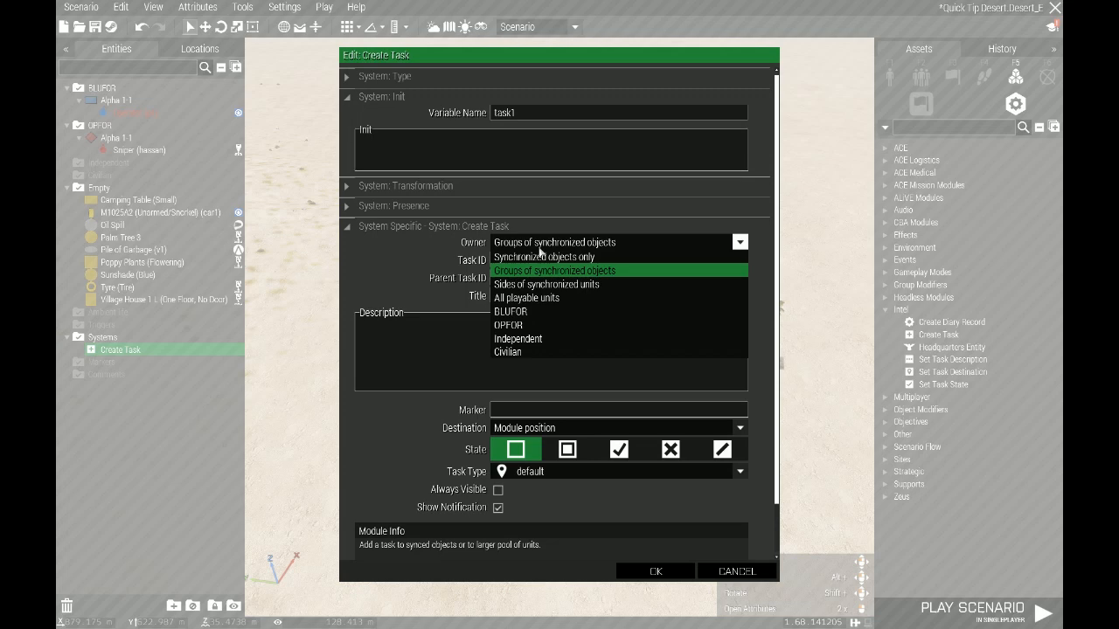
click(545, 298)
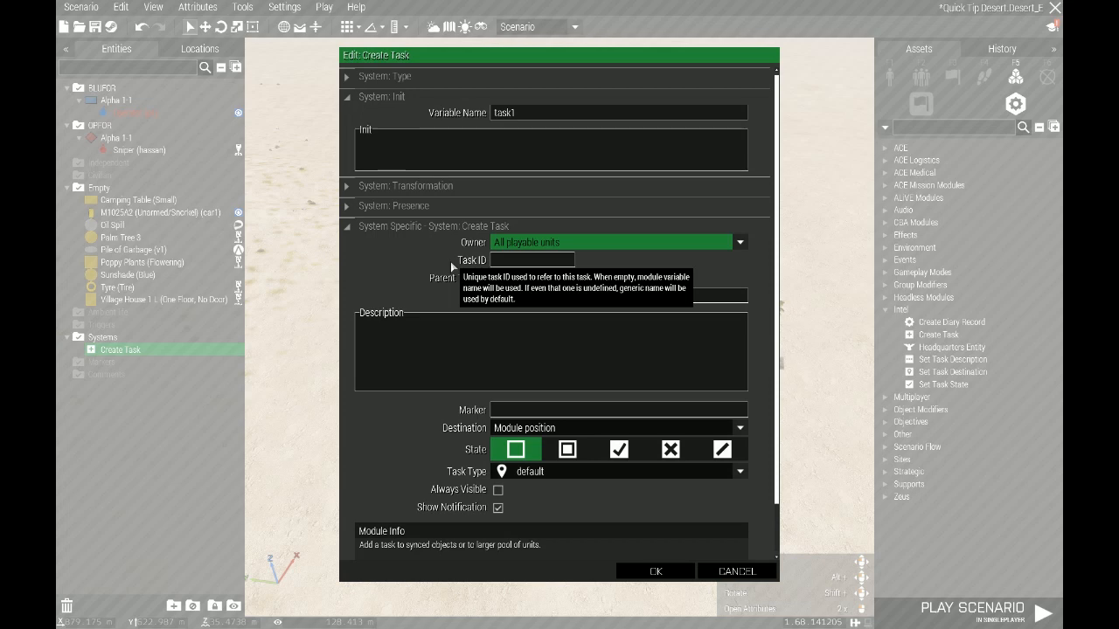
Give the task the title "Move to the garbage pile" and the description "blah blah"
click(519, 321)
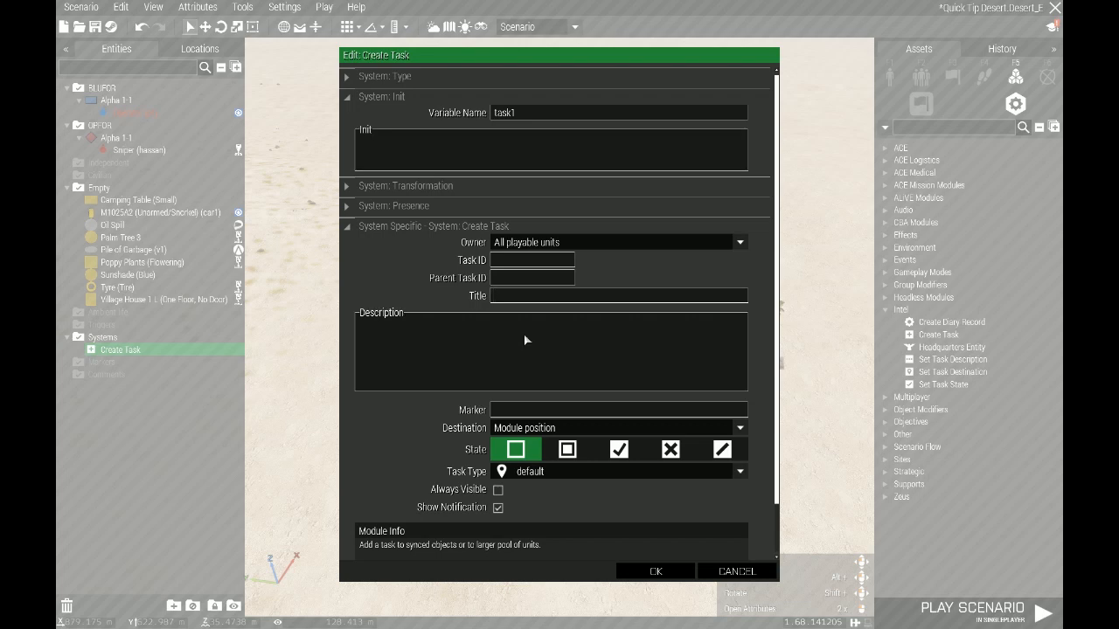
text(Move to the garbage pile)
click(526, 336)
text(blah)
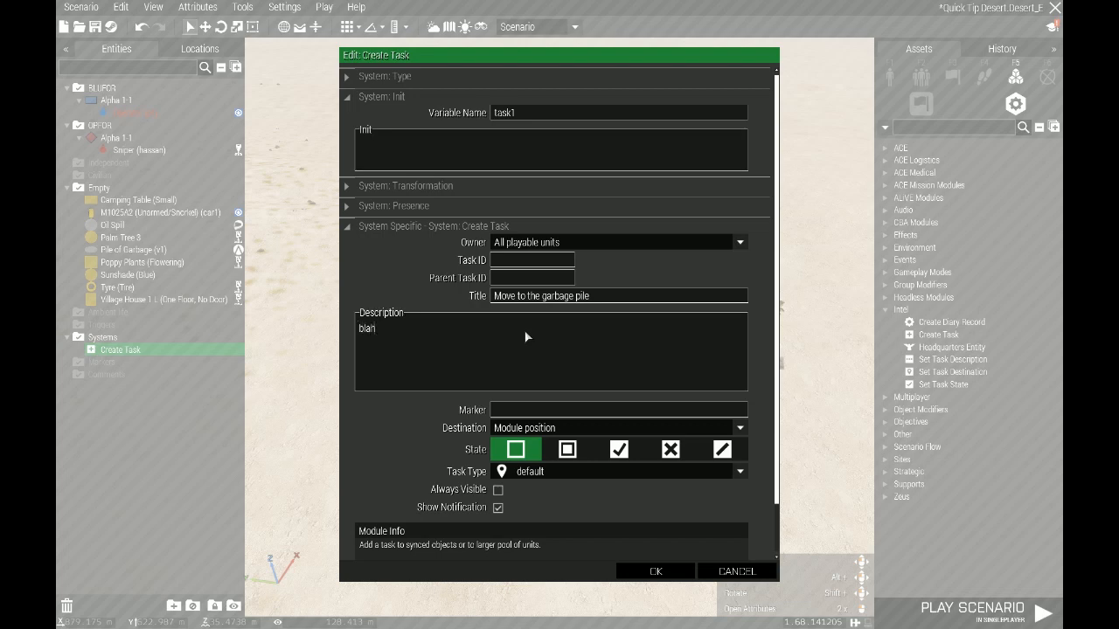
text( blah)
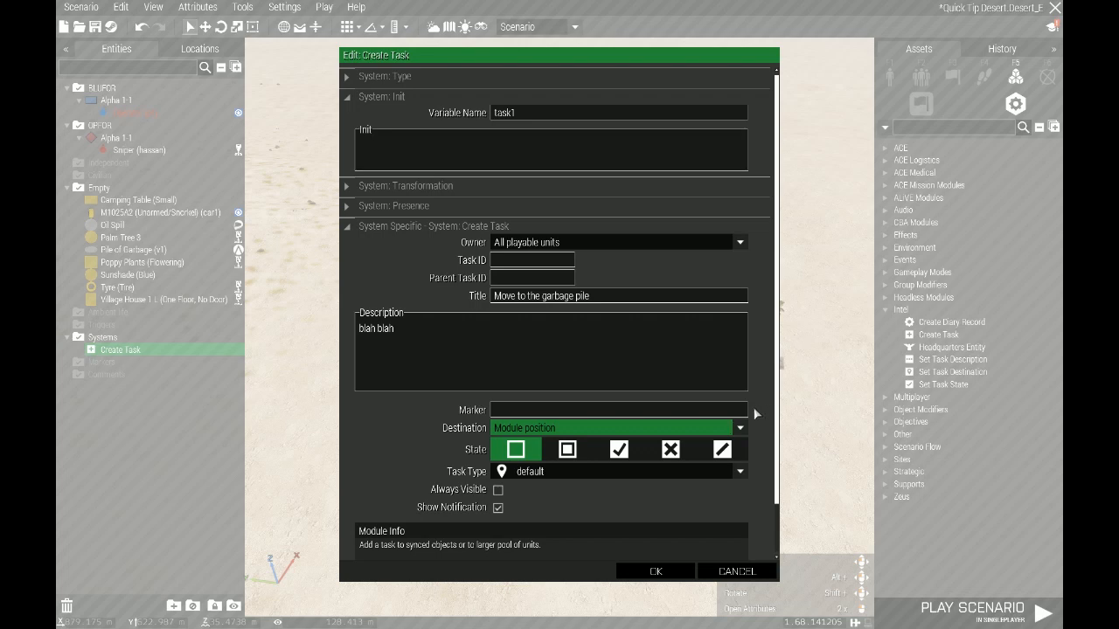
Set the task's destination to Synchronized object
click(739, 429)
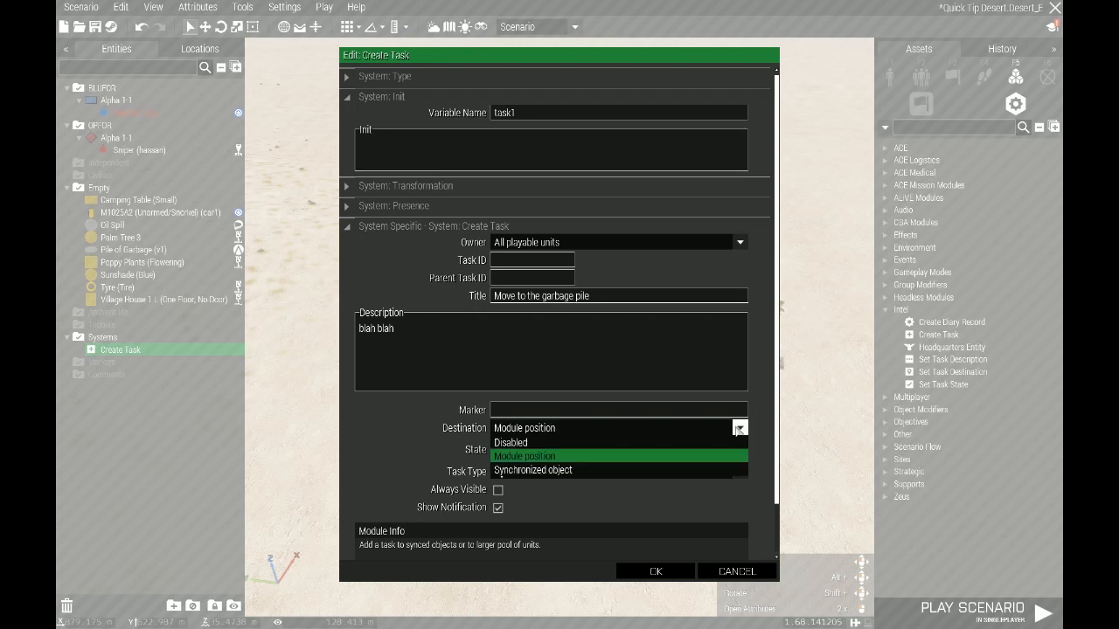
click(536, 442)
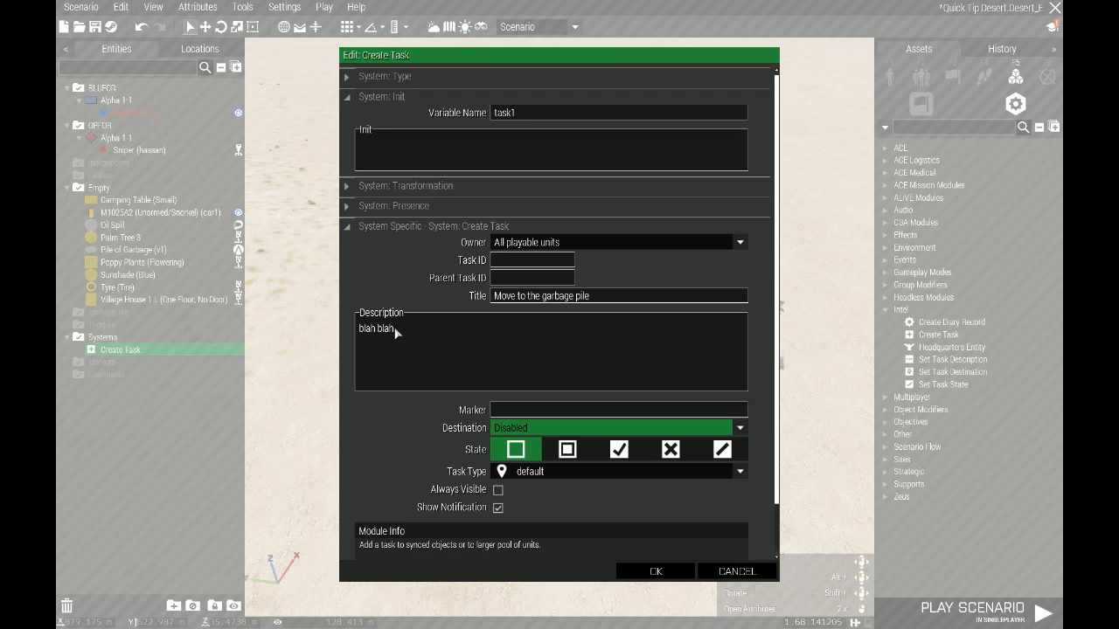
click(548, 428)
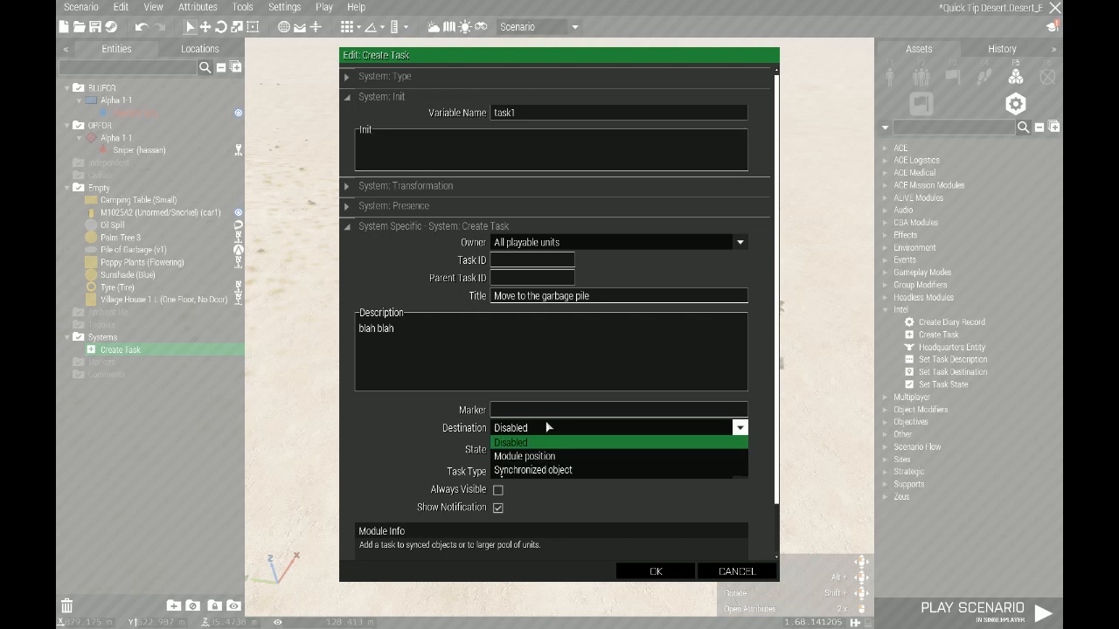
click(548, 470)
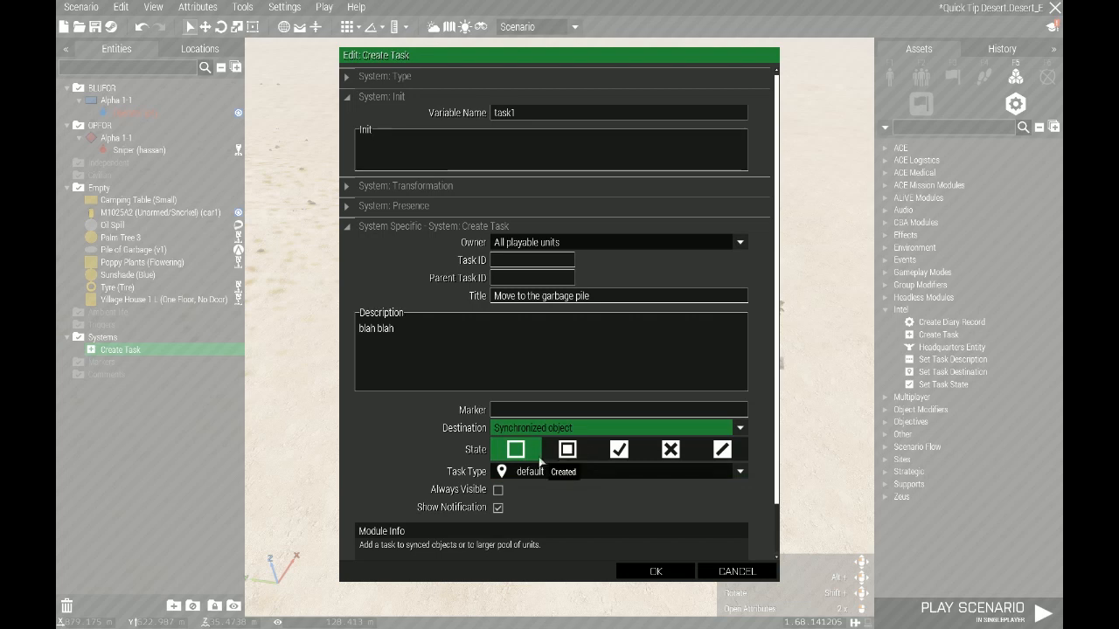
Keep the task type at default, set the task's state to the filled-square option and confirm the module settings
click(543, 473)
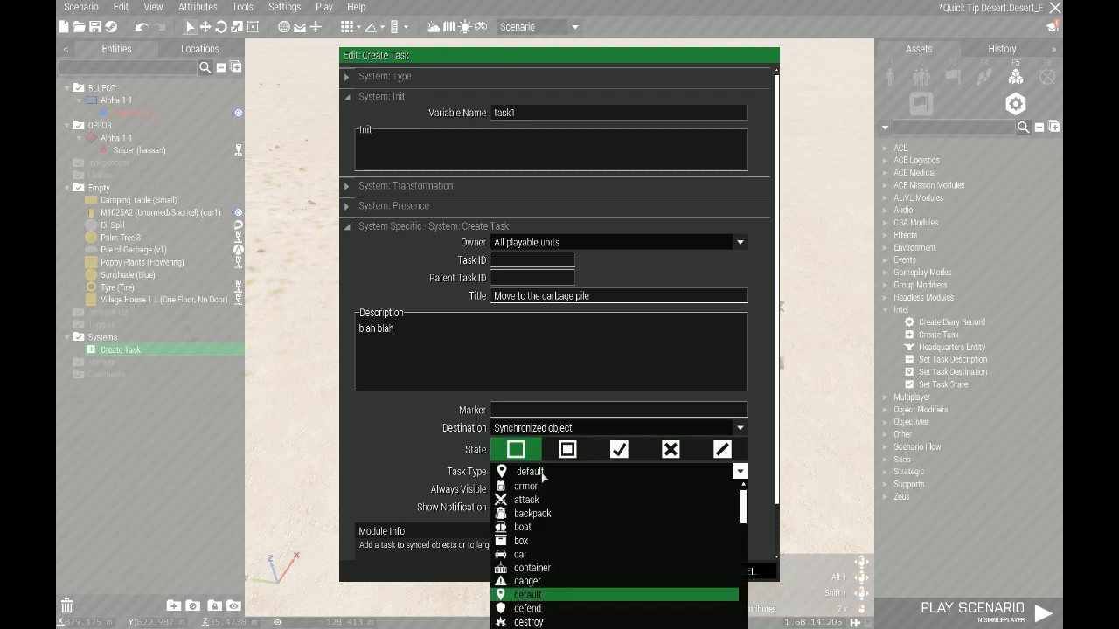
click(522, 596)
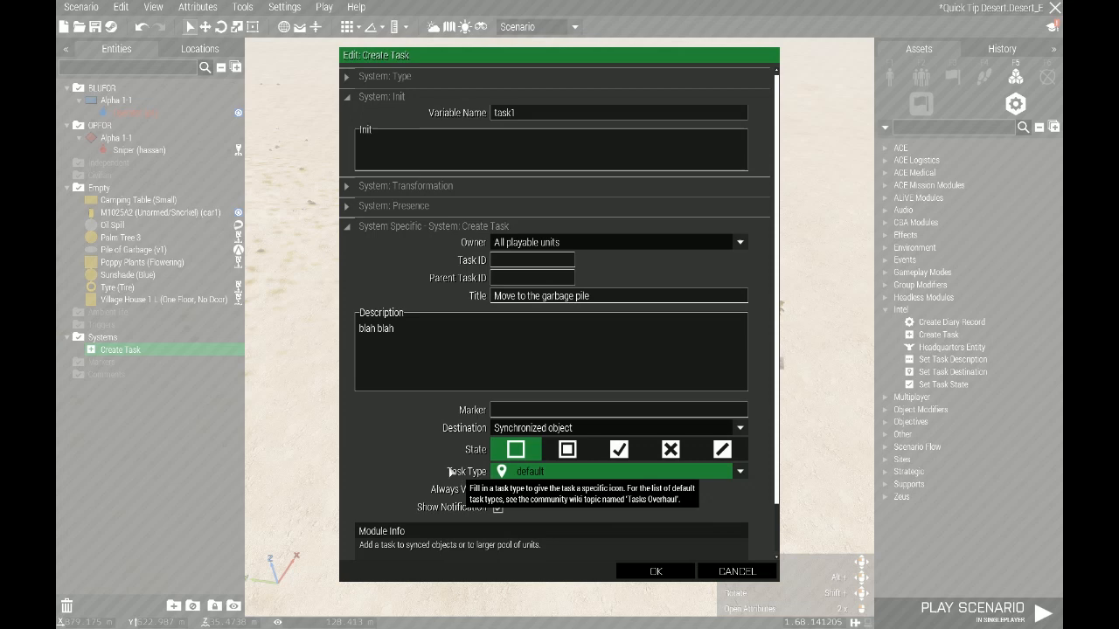
click(563, 473)
scroll(538, 577, down, 3)
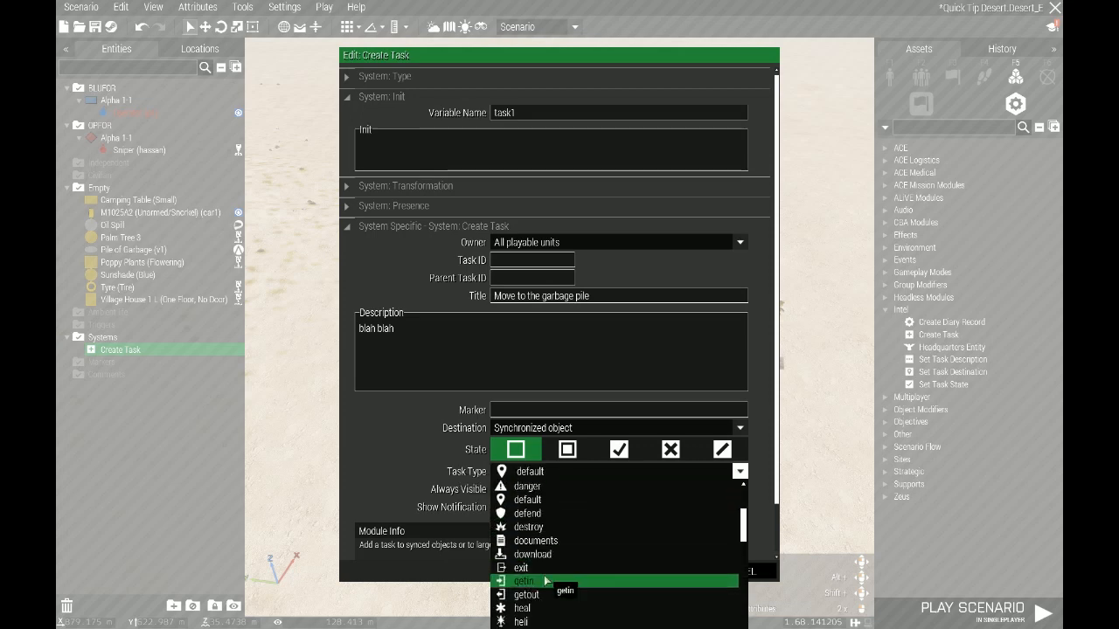
scroll(538, 582, up, 2)
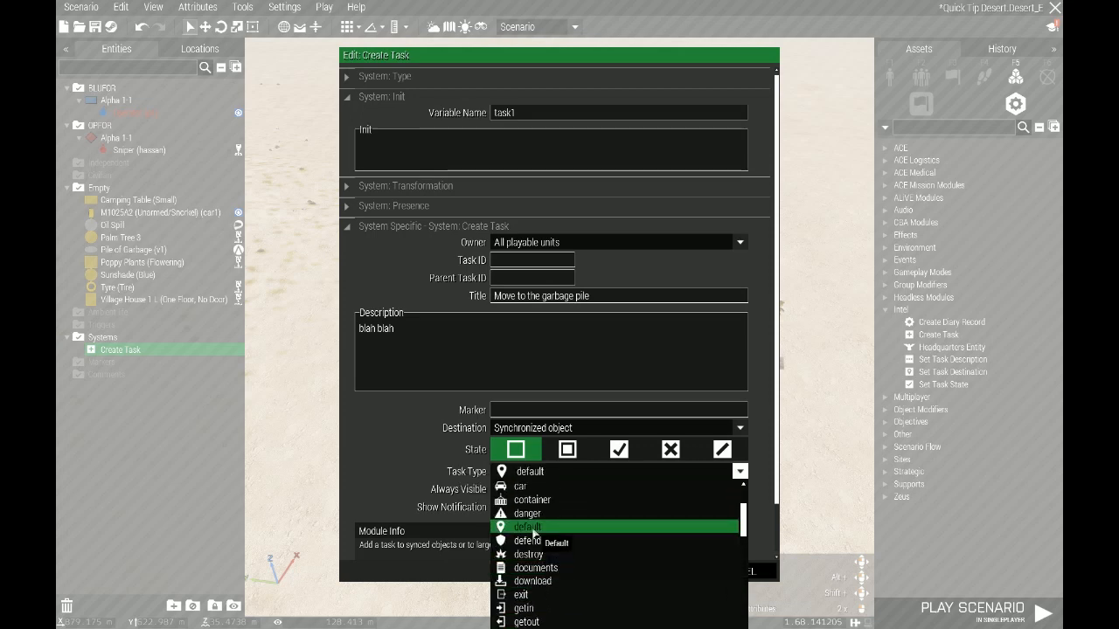
click(533, 529)
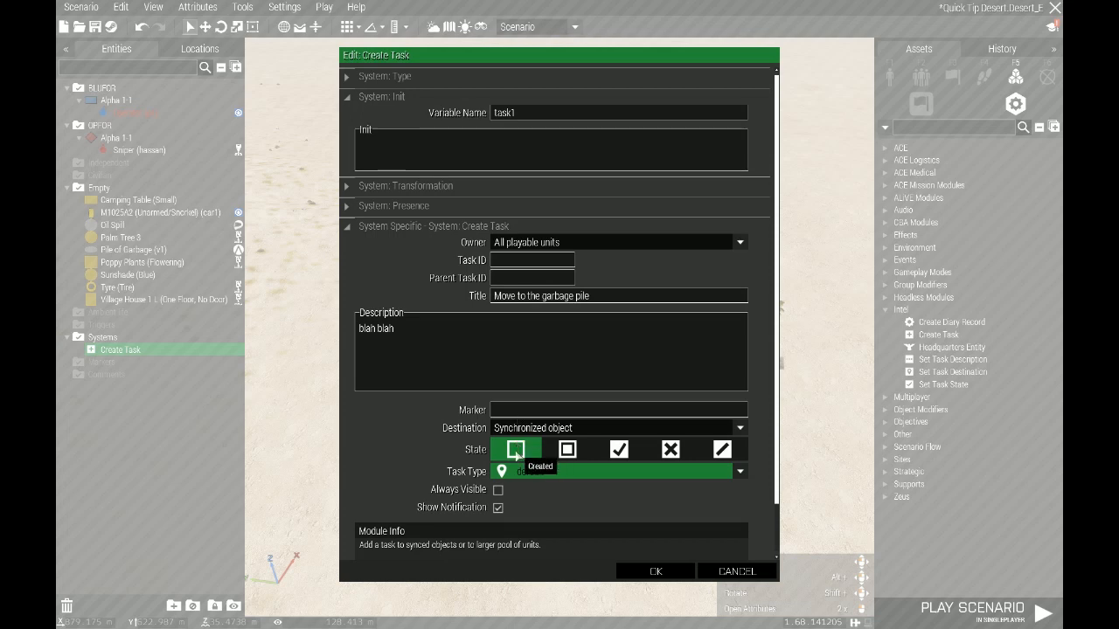
click(567, 449)
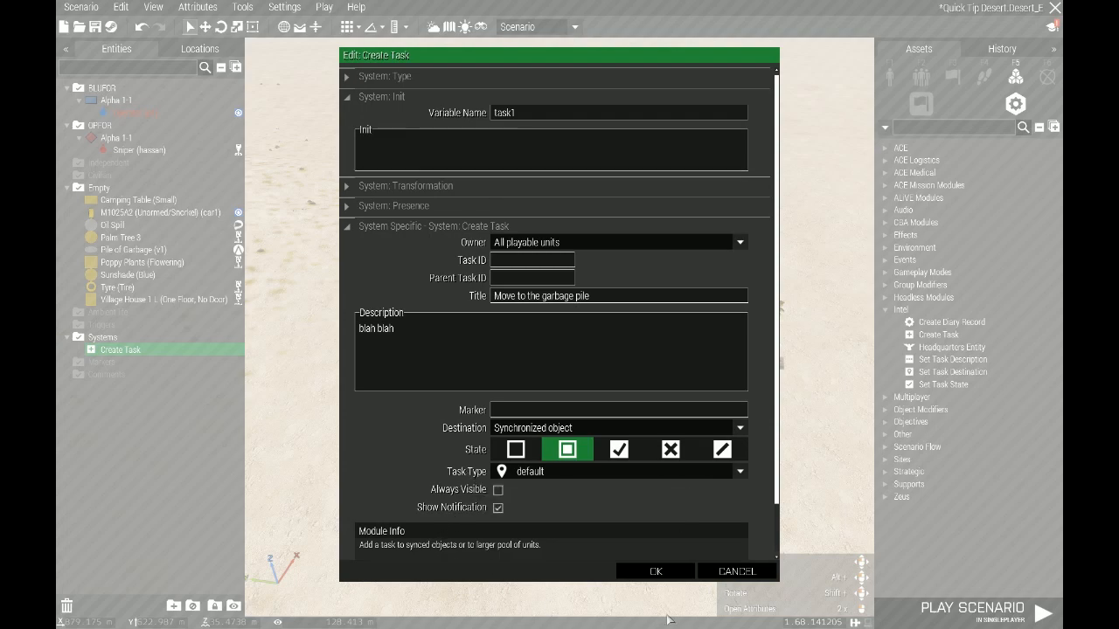
click(662, 577)
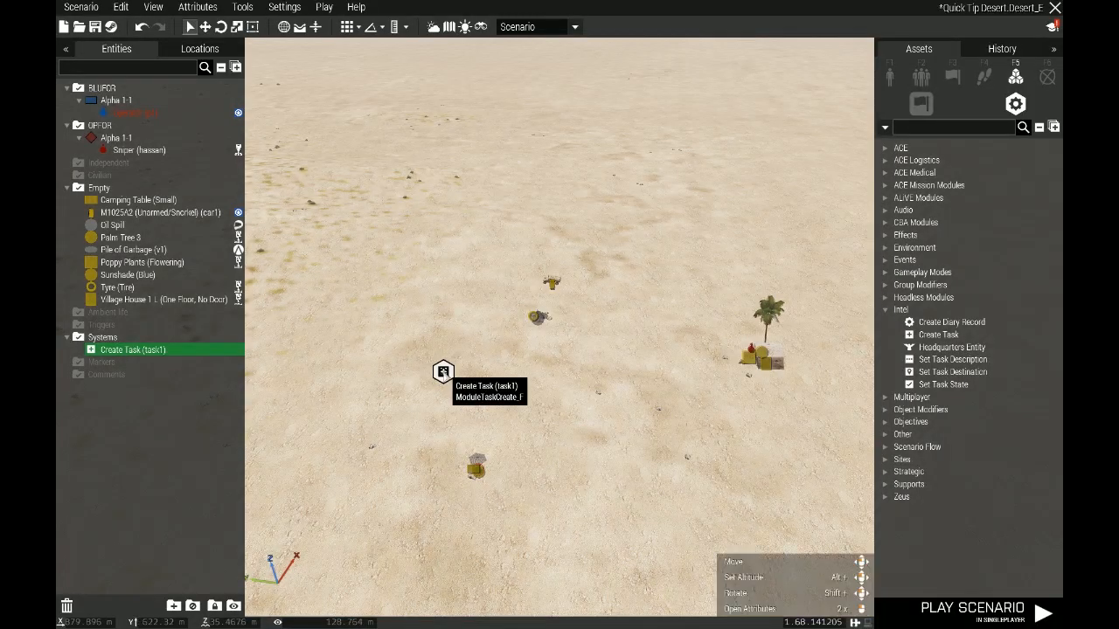
Shift the Create Task module slightly and place a plain Trigger near it
drag(442, 372, 464, 372)
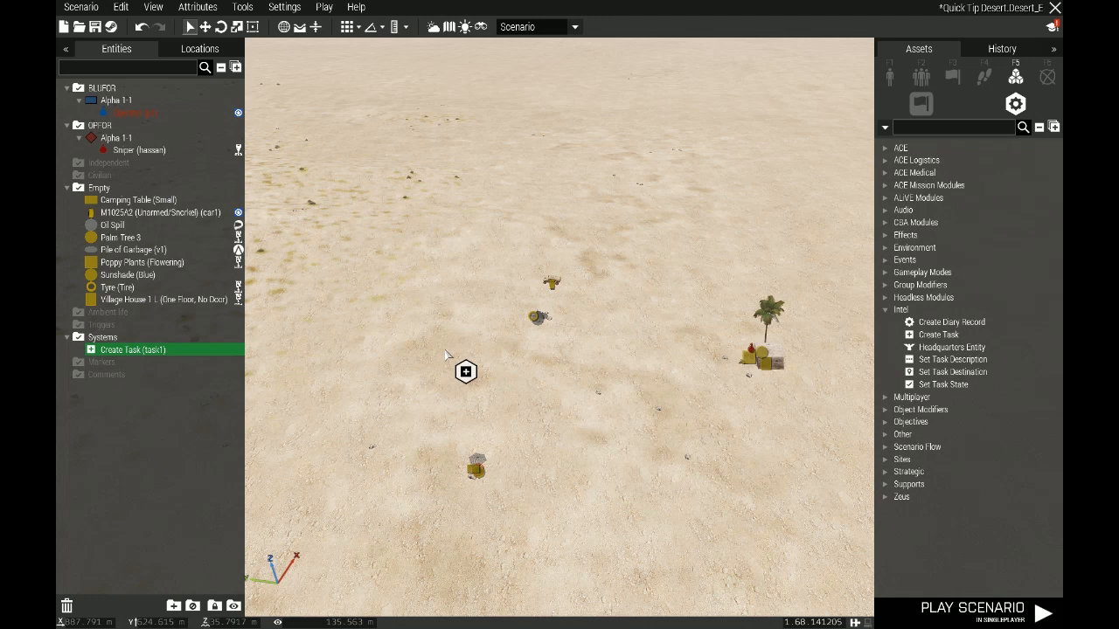
drag(466, 373, 470, 390)
click(953, 76)
click(918, 148)
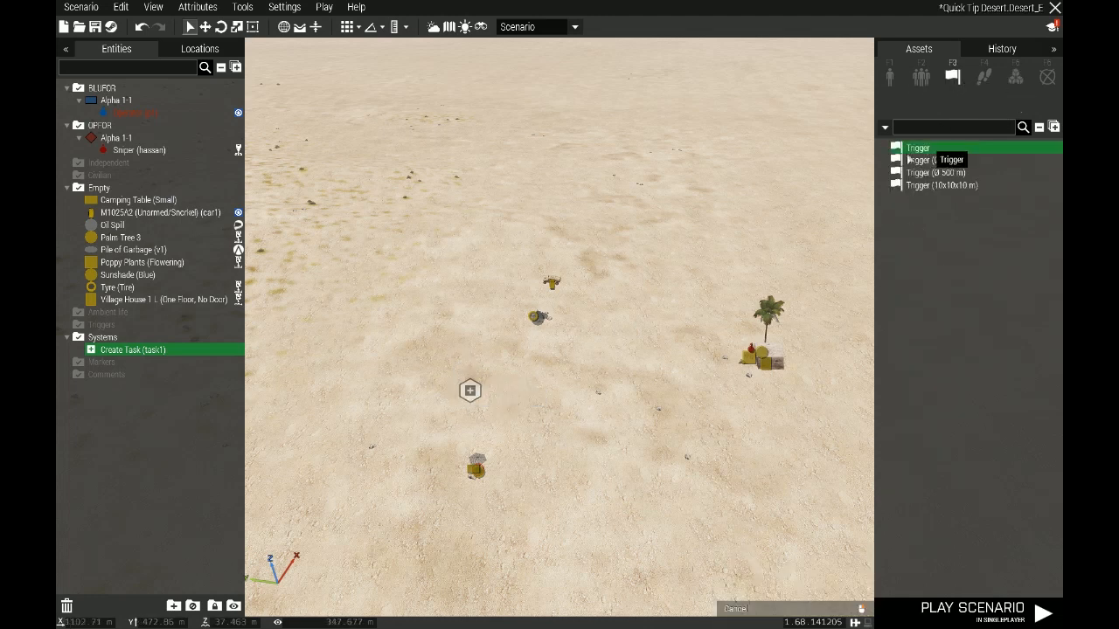
click(436, 434)
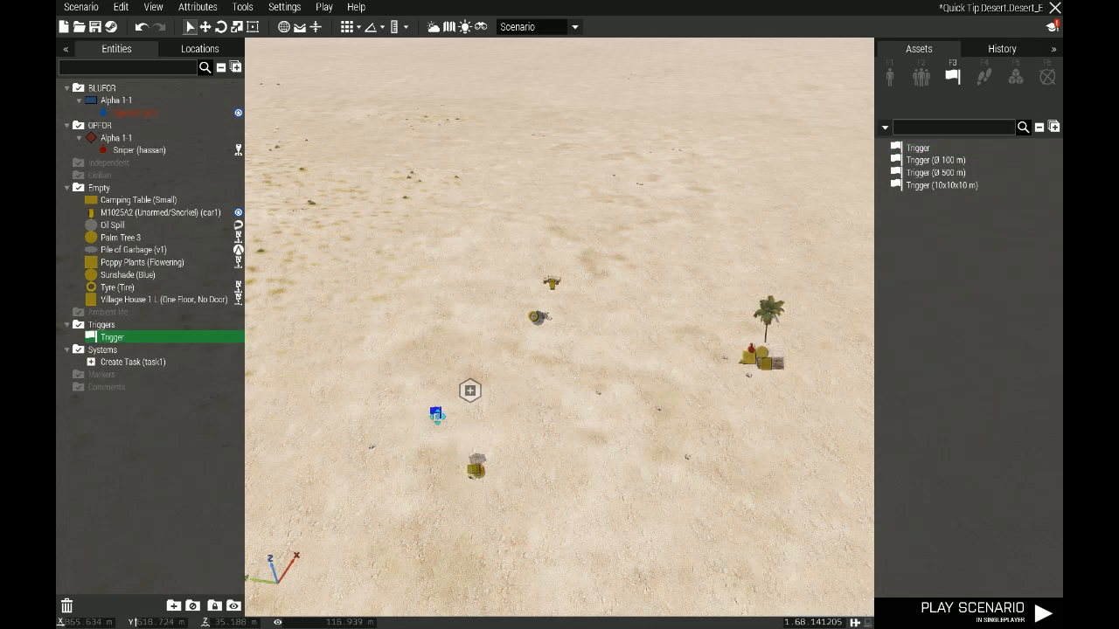
Sync the trigger to the Create Task module and move the trigger slightly farther from it
right_click(437, 418)
click(637, 427)
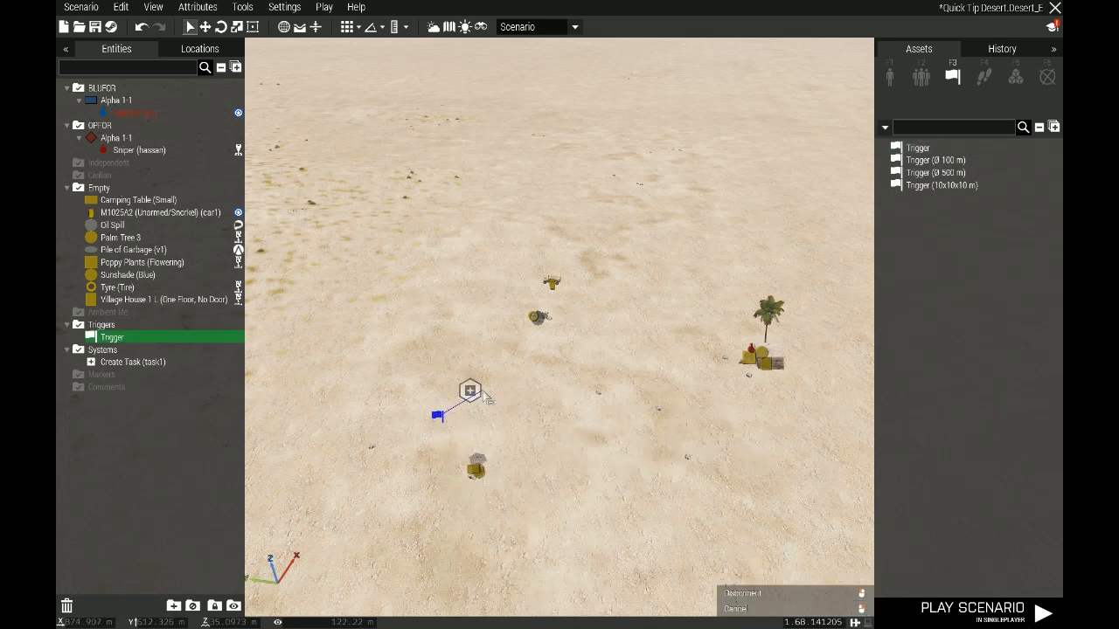
right_click(438, 417)
mouse_move(485, 421)
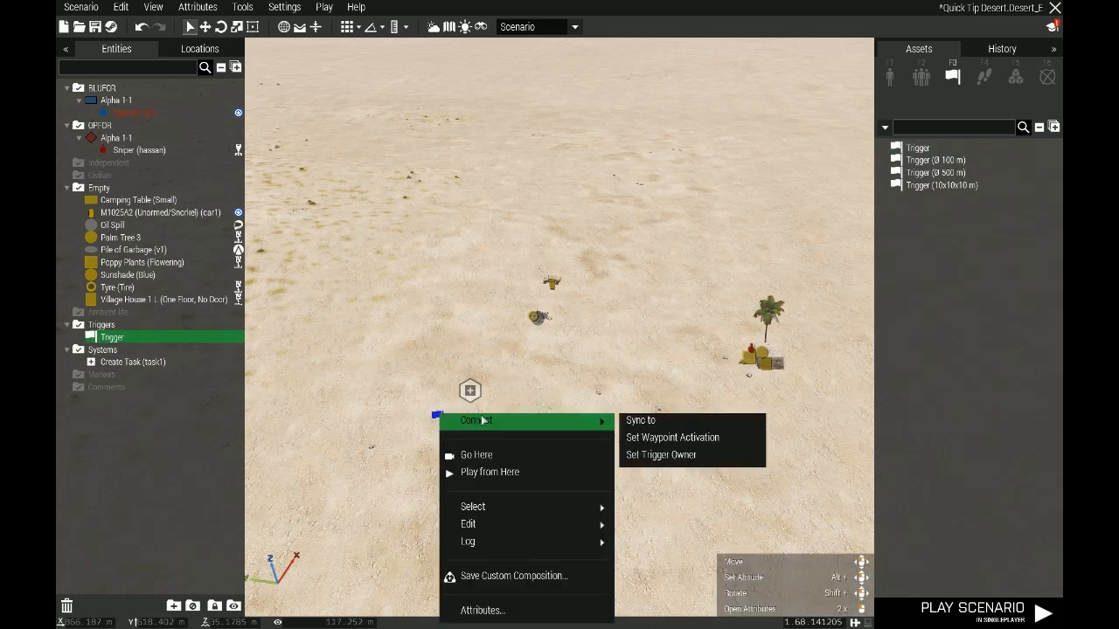
click(649, 430)
click(470, 392)
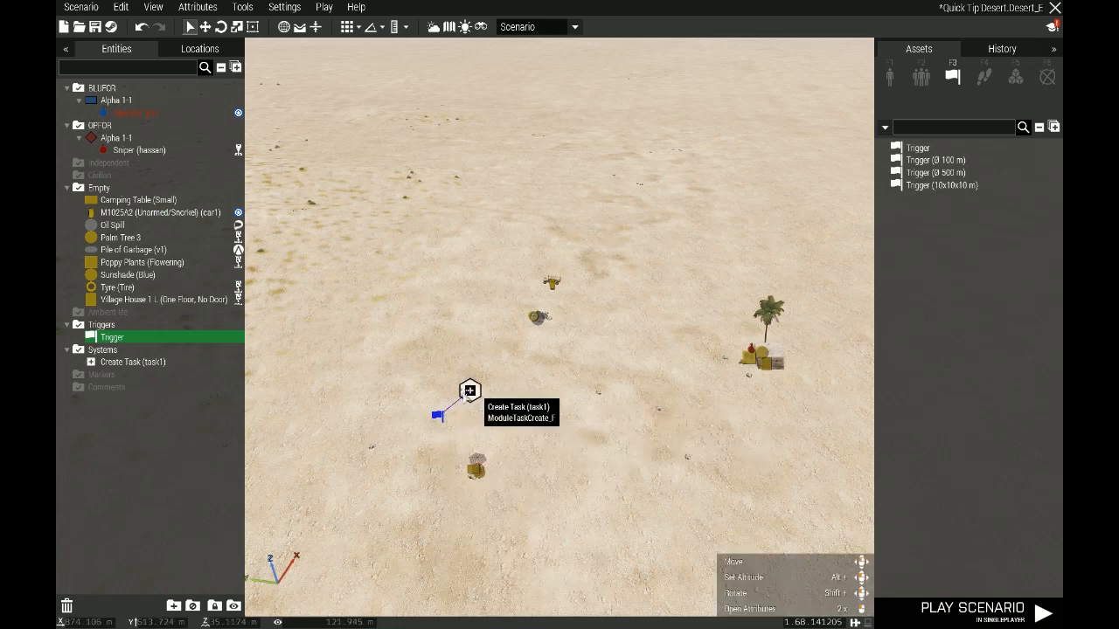
drag(441, 420, 430, 437)
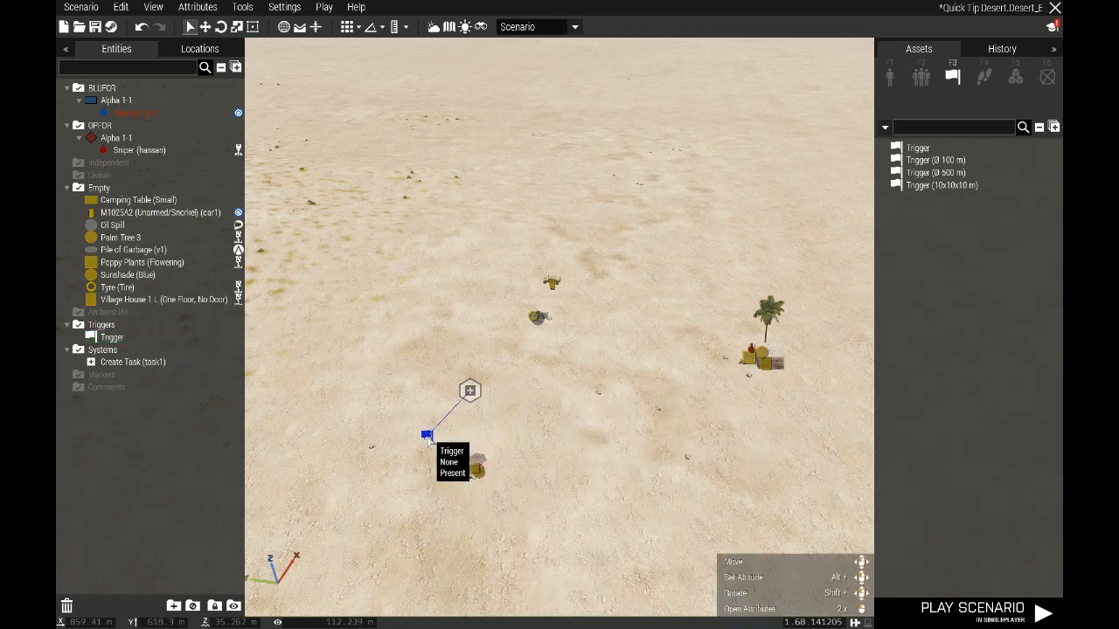
Configure the trigger with variable name task1_ass, condition true and countdown timer values of 5
double_click(428, 438)
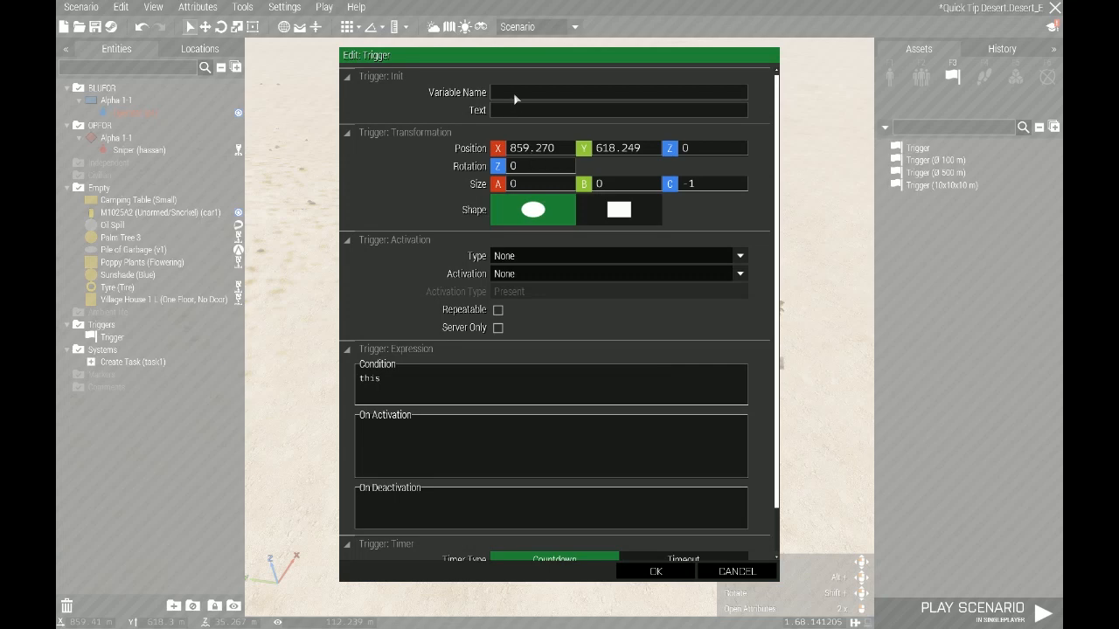
text(task1_ass)
drag(426, 388, 315, 394)
text(true)
scroll(778, 424, down, 2)
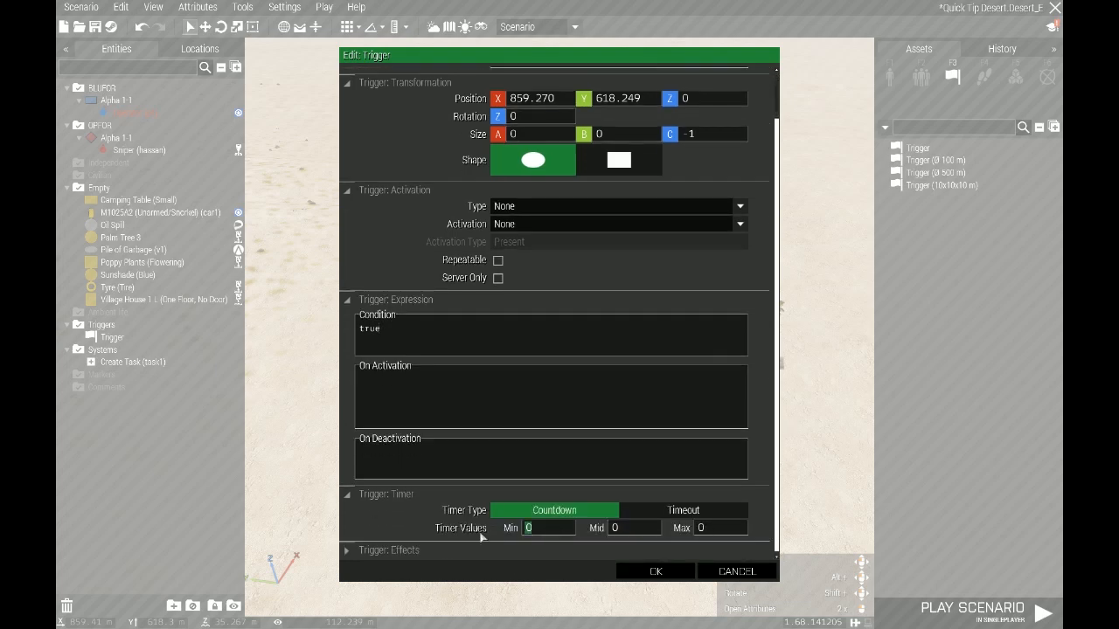
text(5)
click(638, 534)
text(5)
click(689, 575)
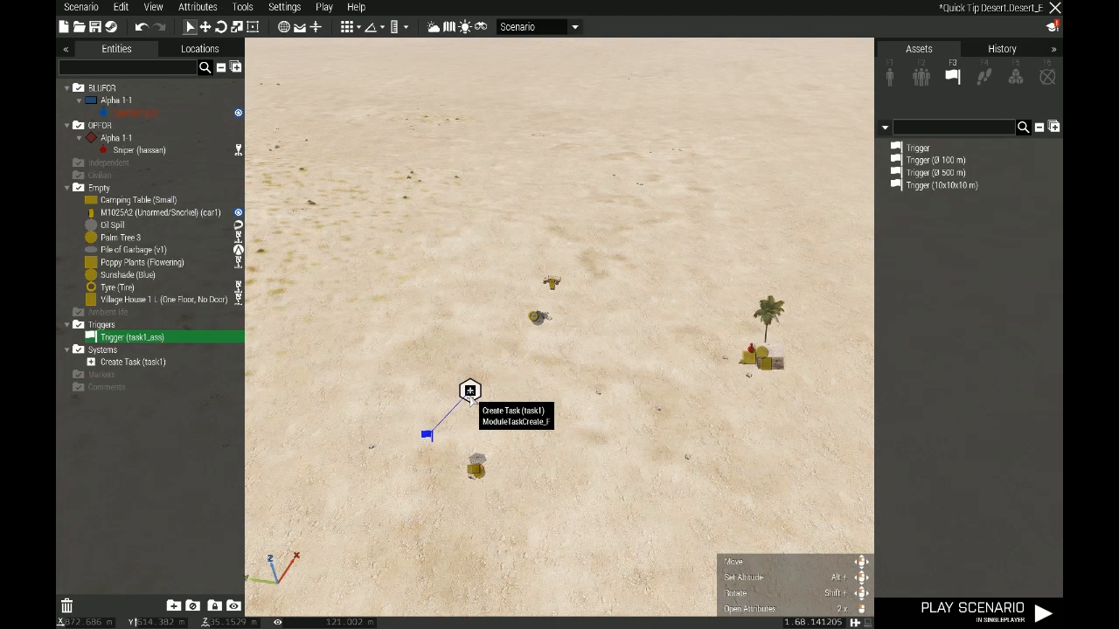
Move the Create Task module away from its trigger to open ground beside the garbage pile
drag(470, 391, 465, 330)
scroll(492, 322, up, 3)
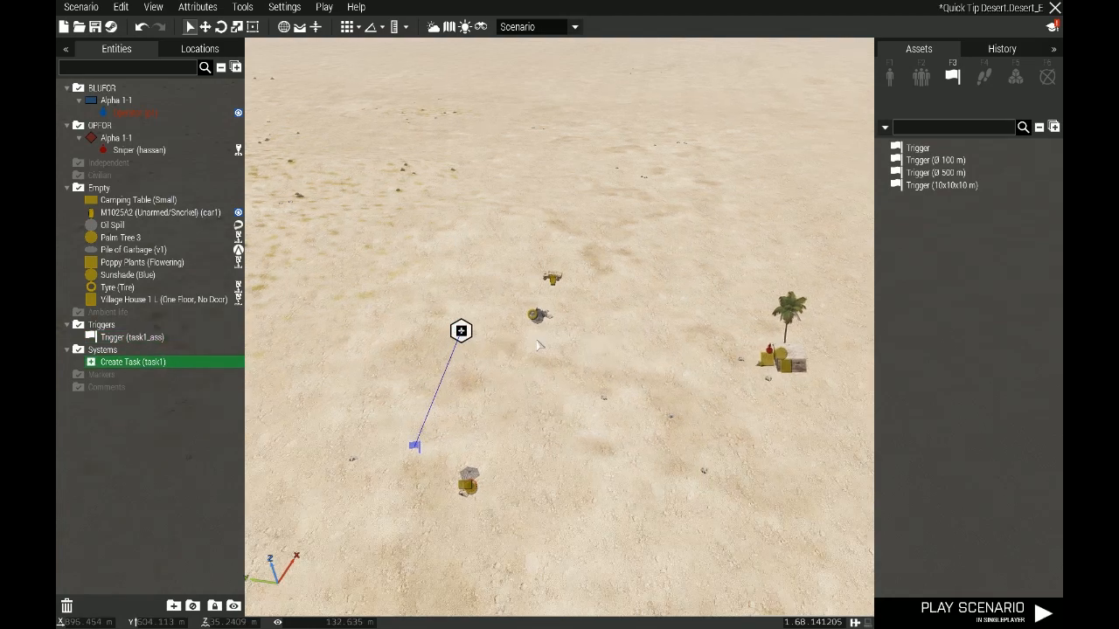
scroll(489, 310, up, 5)
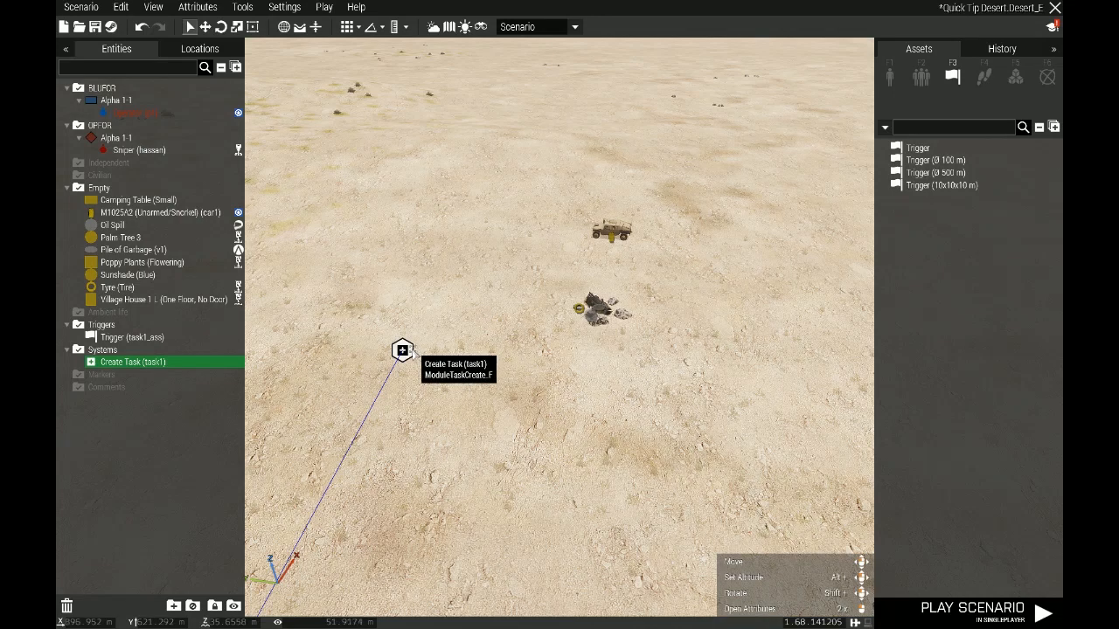
mouse_move(403, 354)
mouse_down()
mouse_move(401, 367)
mouse_move(396, 354)
mouse_up()
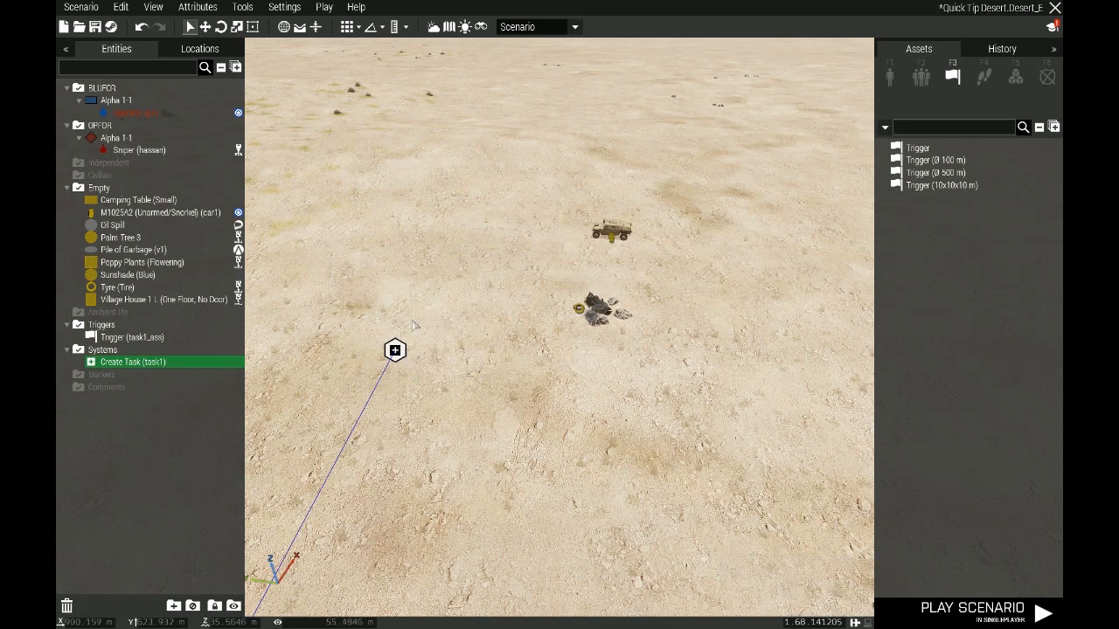
Sync the Create Task module to the tyre beside the garbage pile
scroll(637, 338, up, 4)
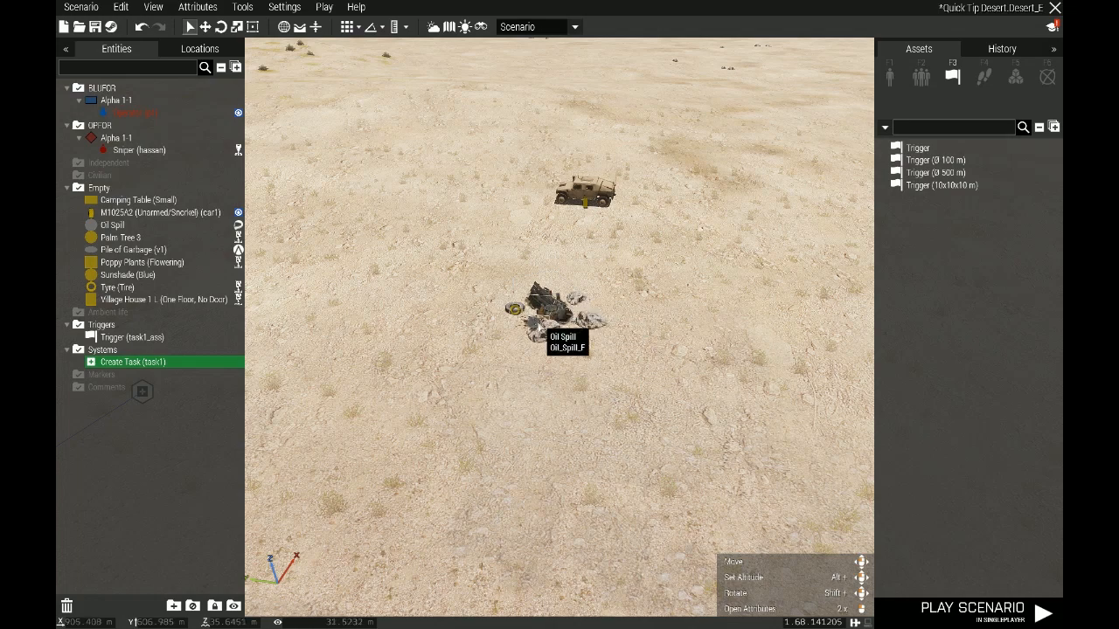
scroll(538, 325, down, 2)
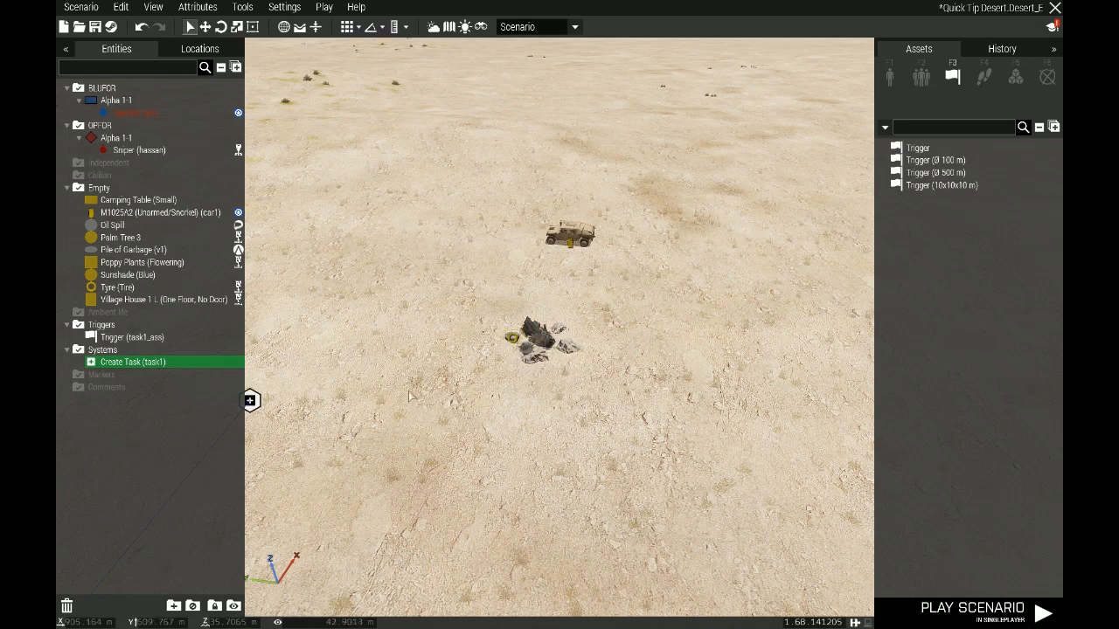
right_click(250, 401)
mouse_move(287, 388)
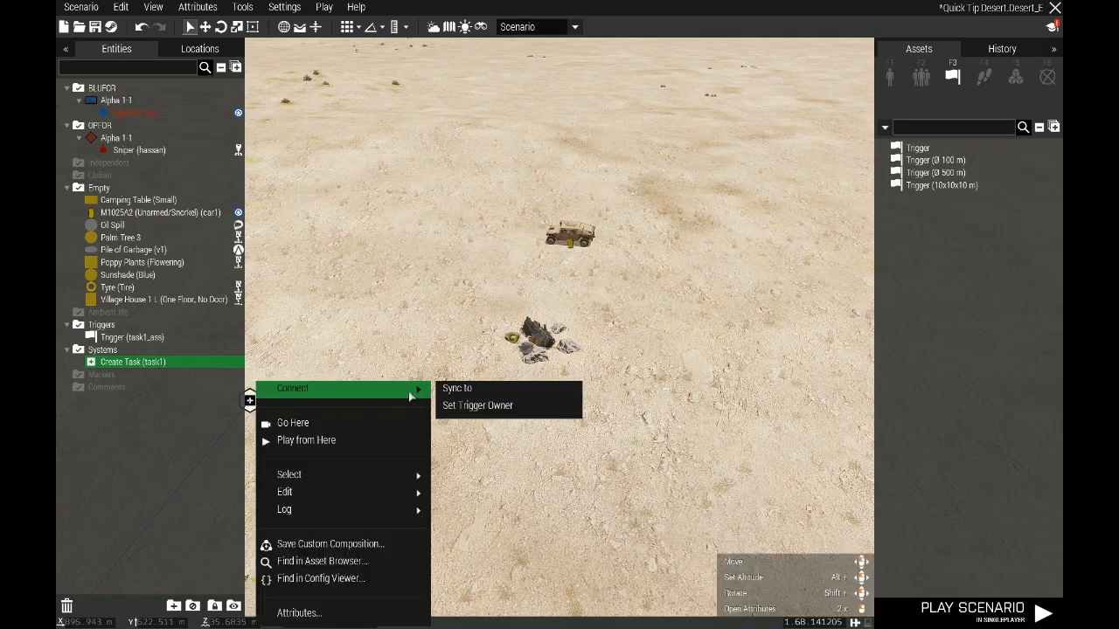
click(449, 387)
click(514, 340)
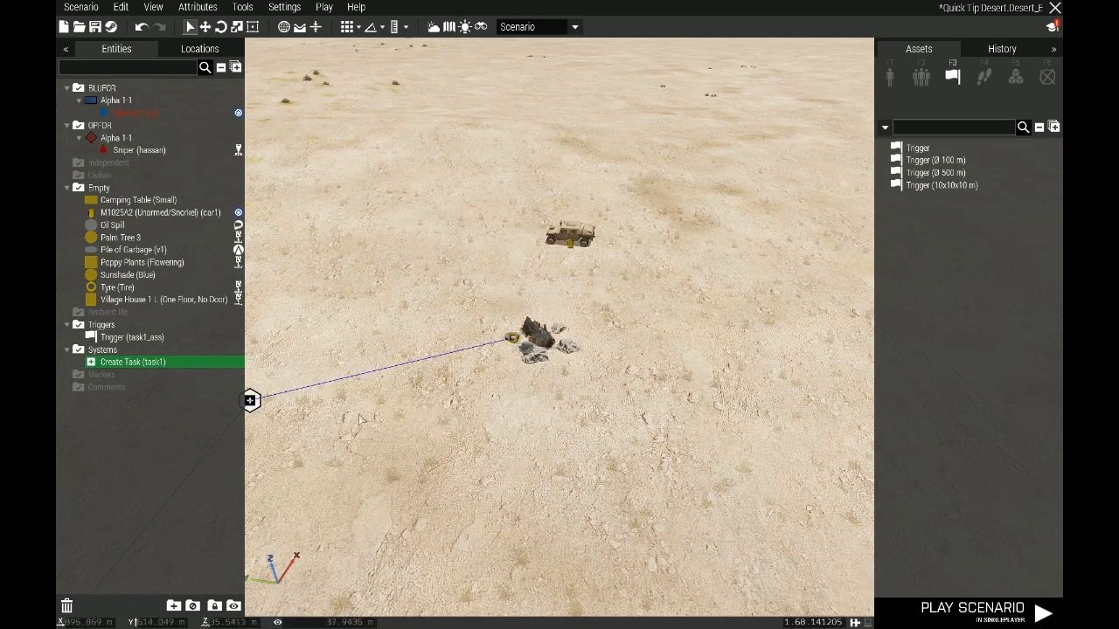
Move the Create Task module slightly closer to its task1_ass trigger
right_drag(355, 422, 381, 372)
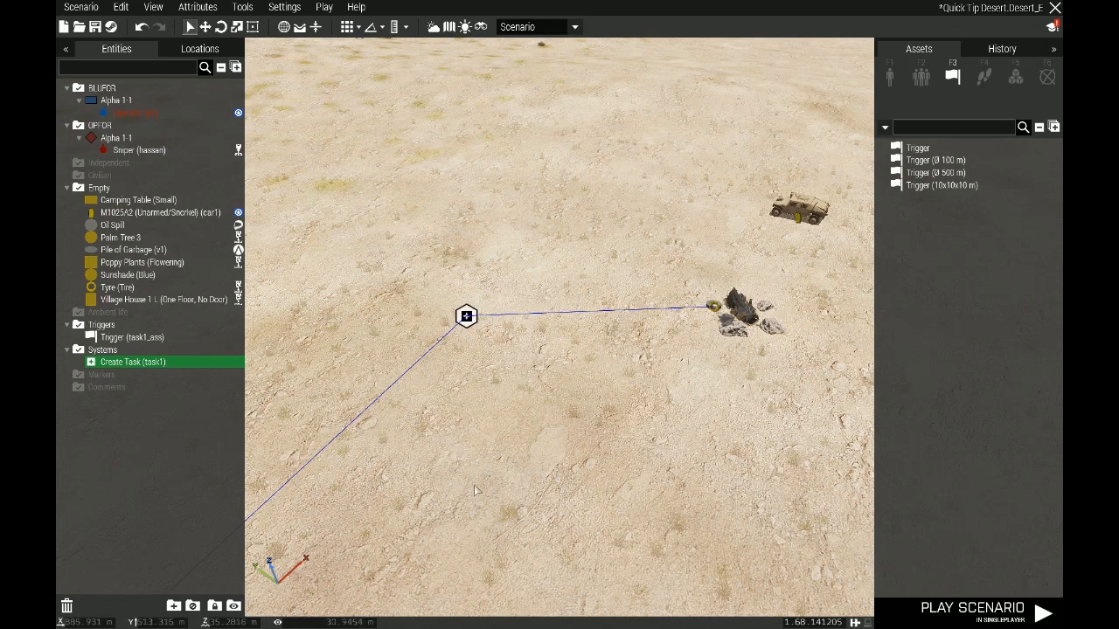
scroll(508, 472, down, 4)
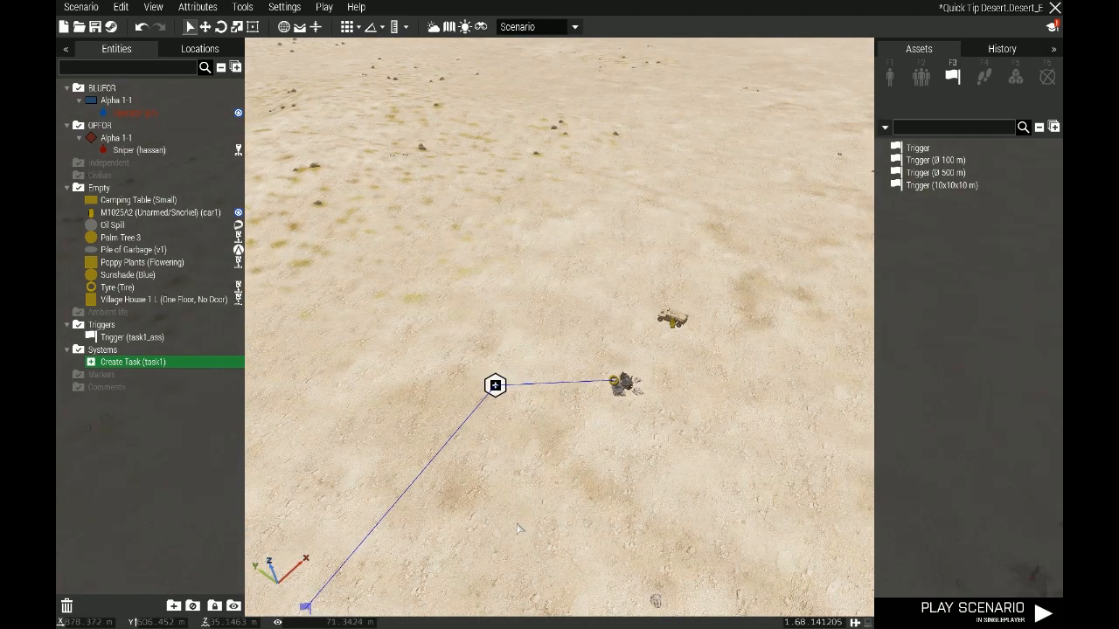
key(s)
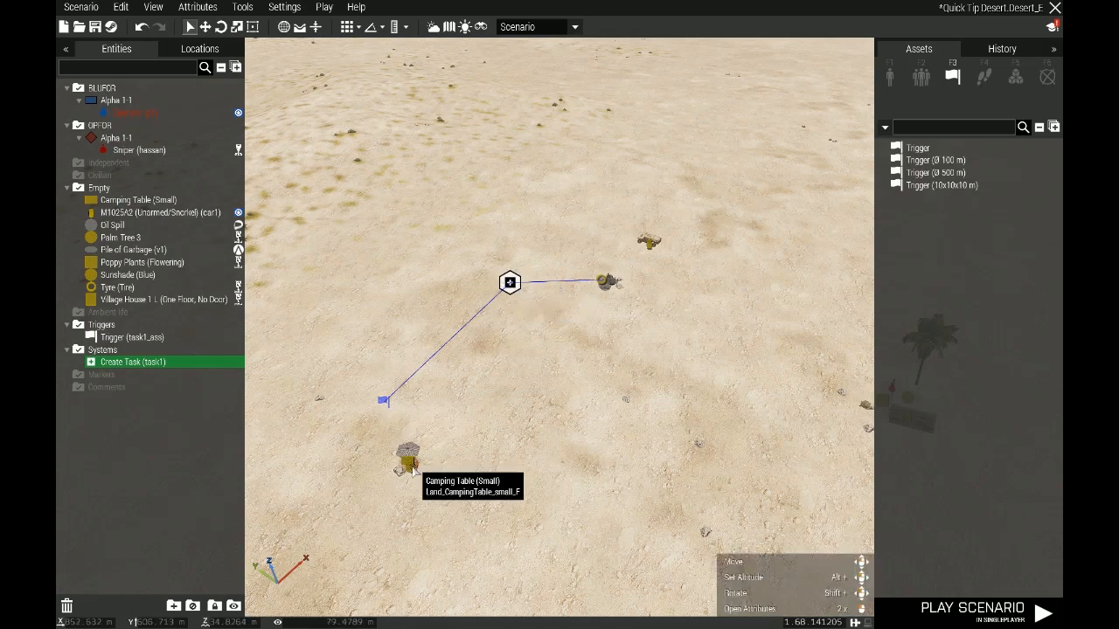
scroll(414, 470, up, 4)
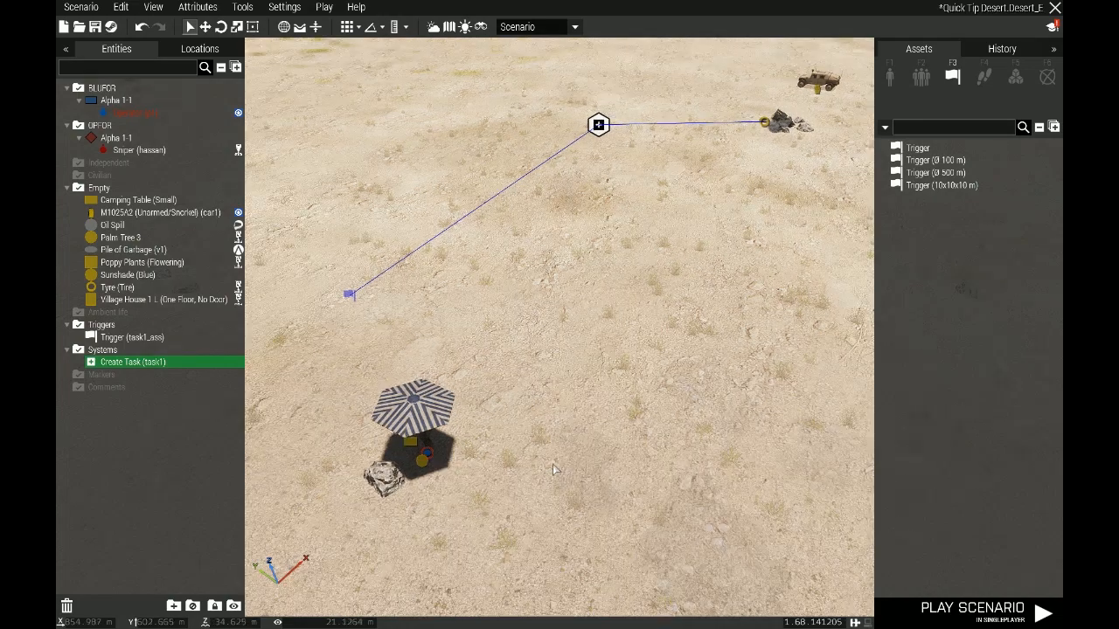
scroll(553, 464, down, 5)
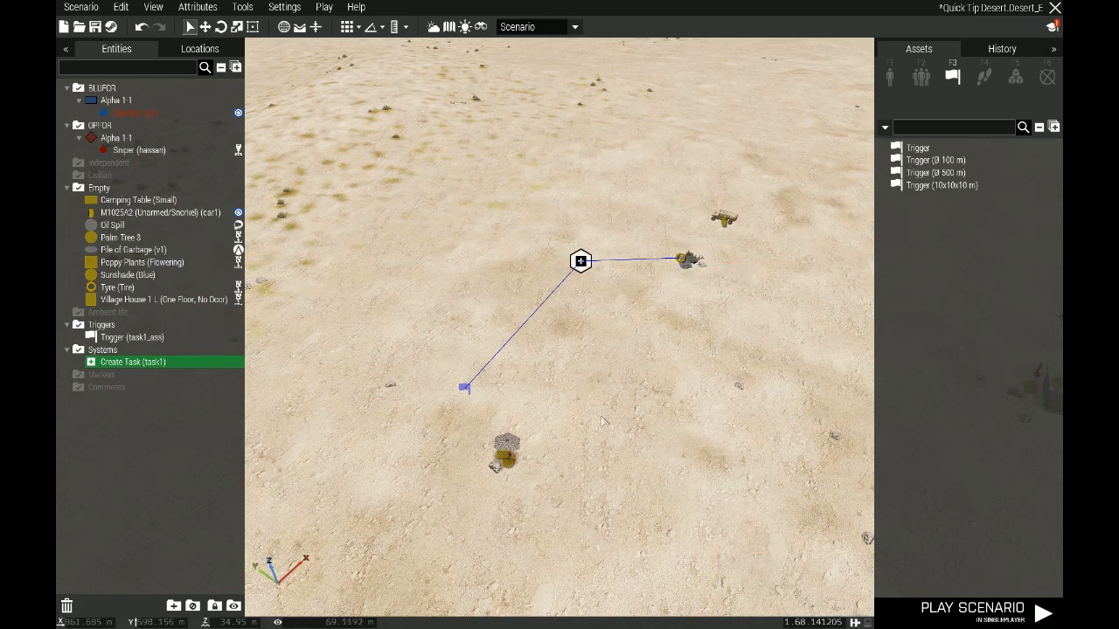
right_drag(658, 367, 656, 370)
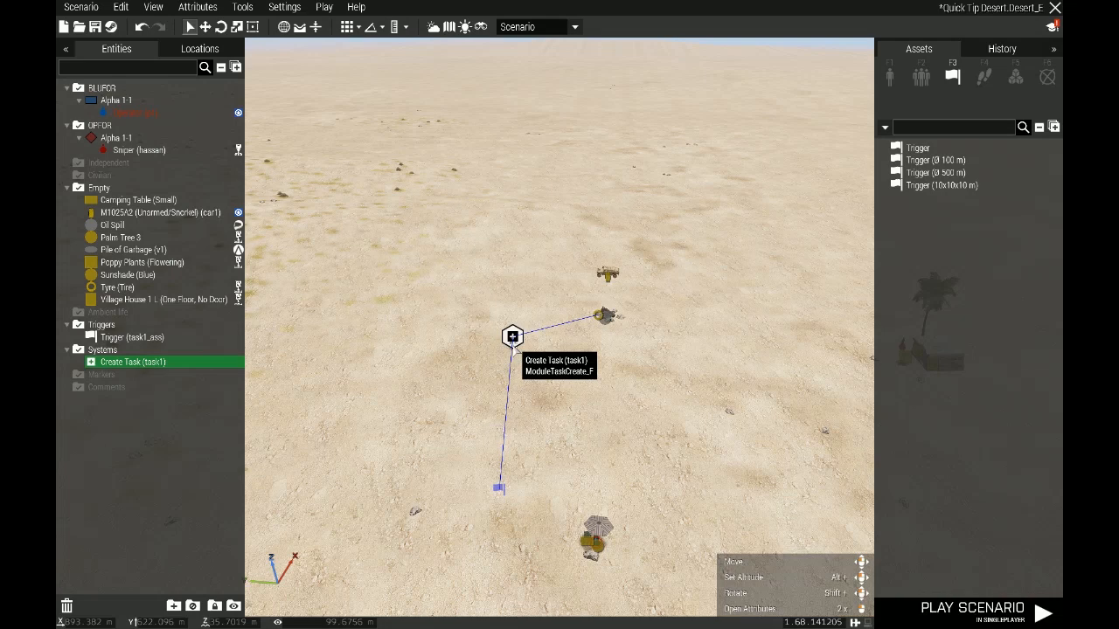
drag(512, 338, 495, 360)
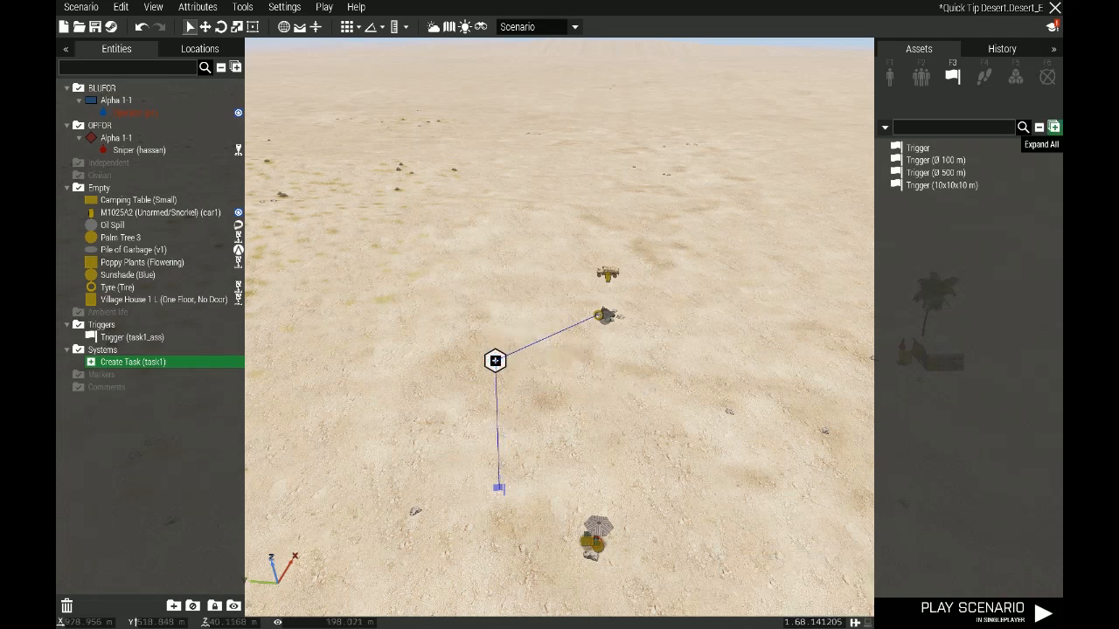
Place a Set Task State module beyond the Create Task module and set its state to the check-marked option
click(1016, 77)
click(945, 385)
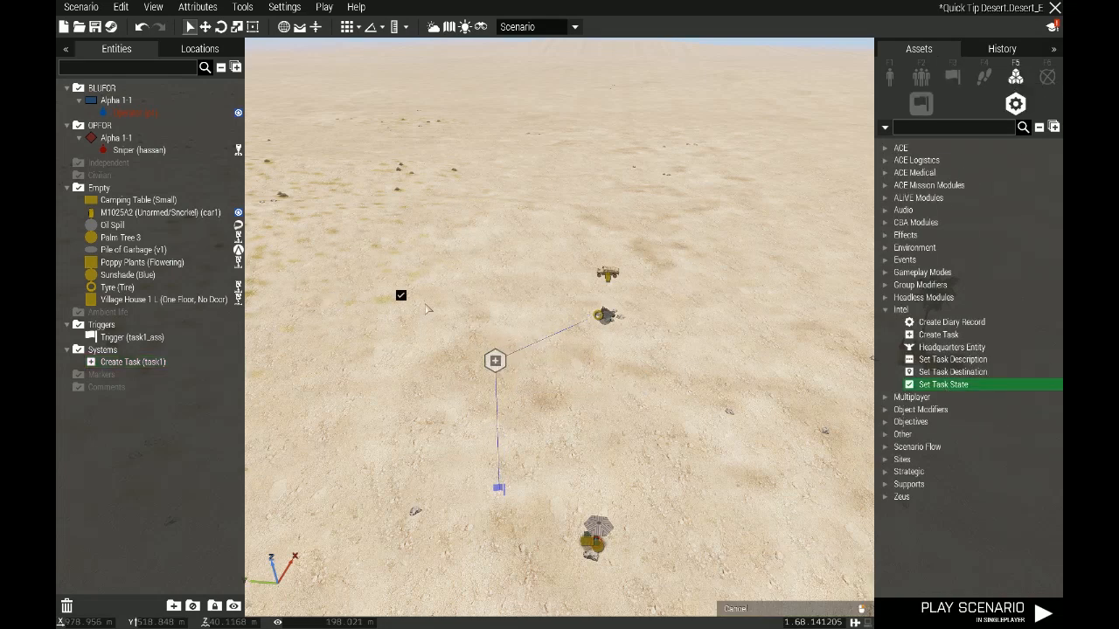
click(452, 325)
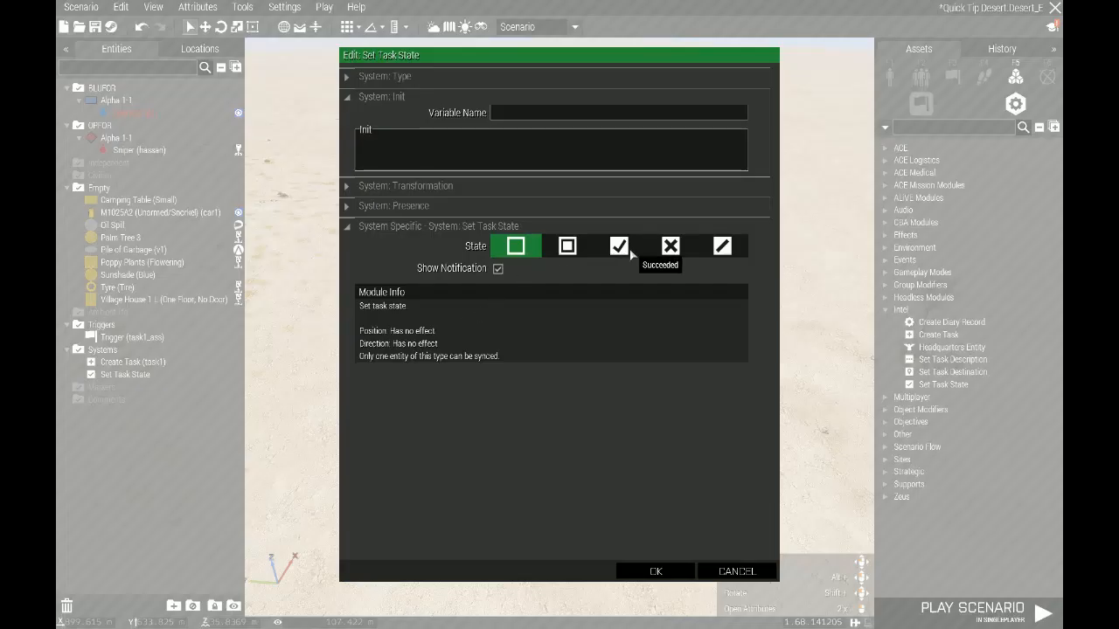
click(619, 247)
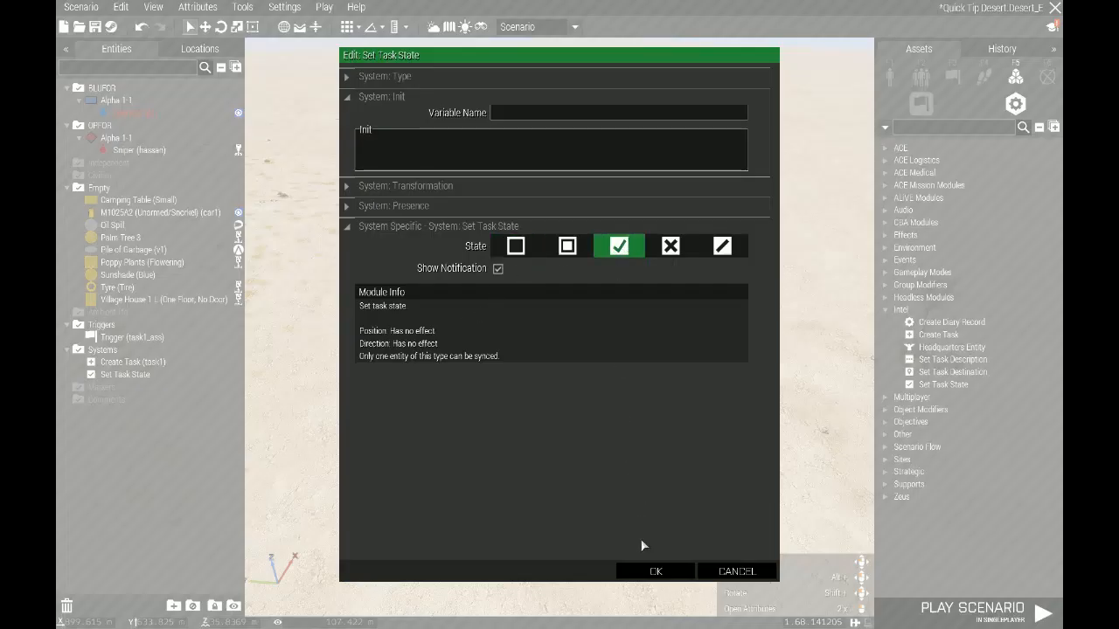
click(656, 571)
Sync the Set Task State module to the Create Task module and move it slightly farther away
right_click(451, 325)
mouse_move(514, 339)
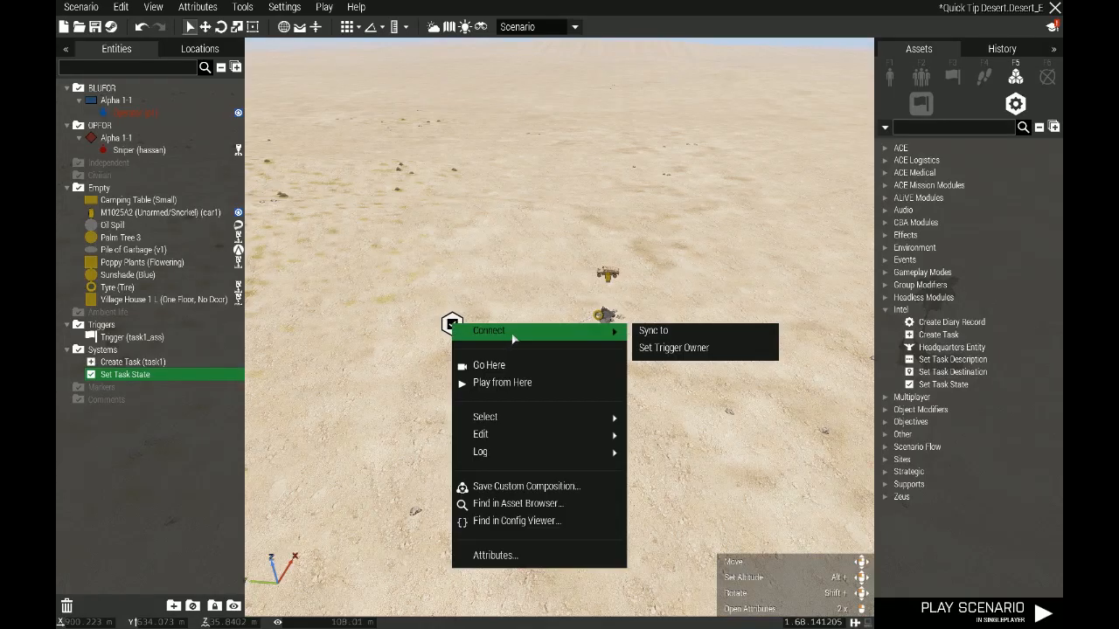
click(654, 331)
click(495, 361)
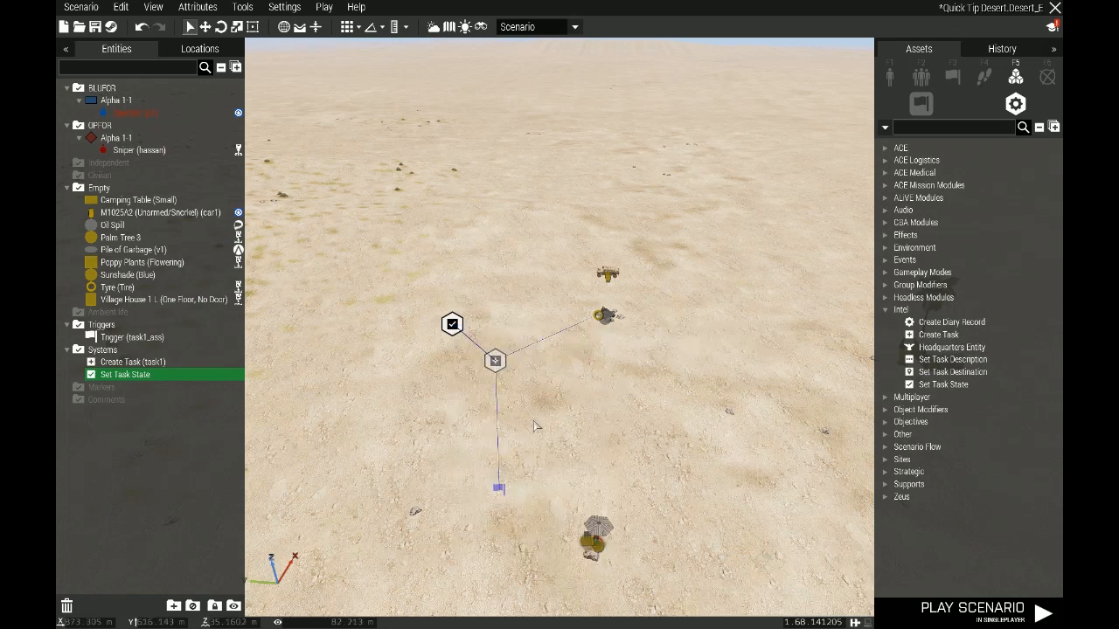
drag(446, 329, 425, 333)
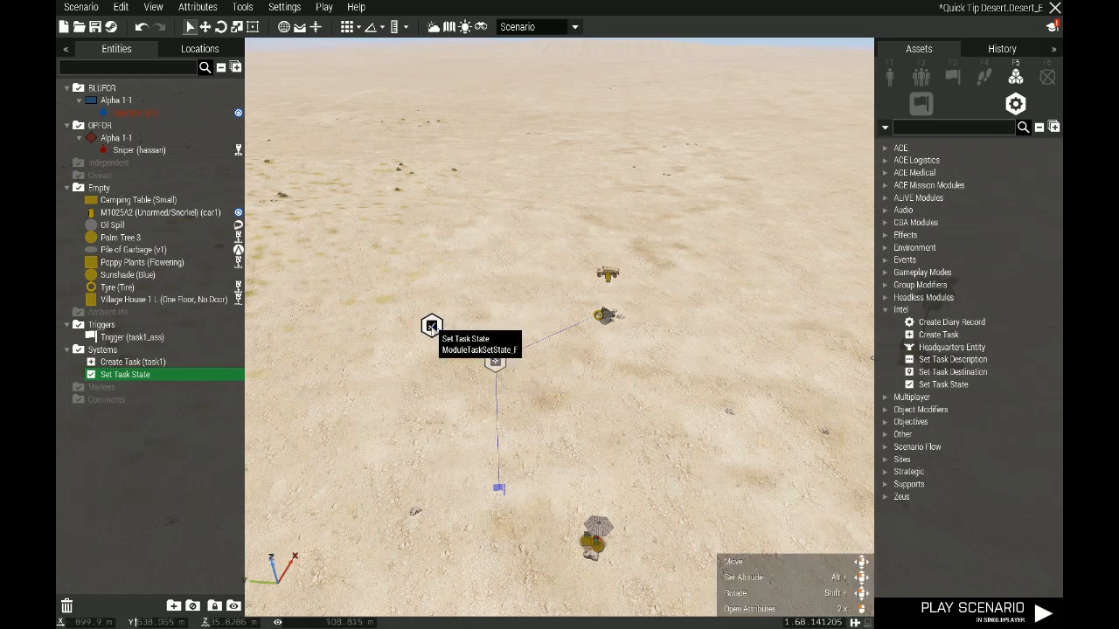
drag(431, 326, 491, 366)
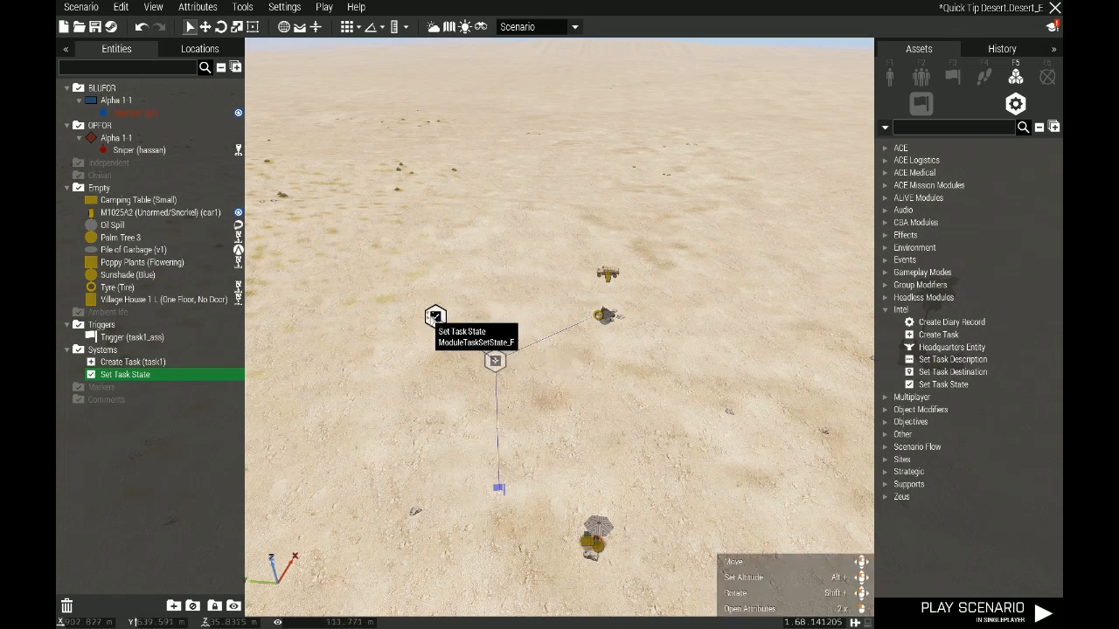
drag(434, 316, 424, 308)
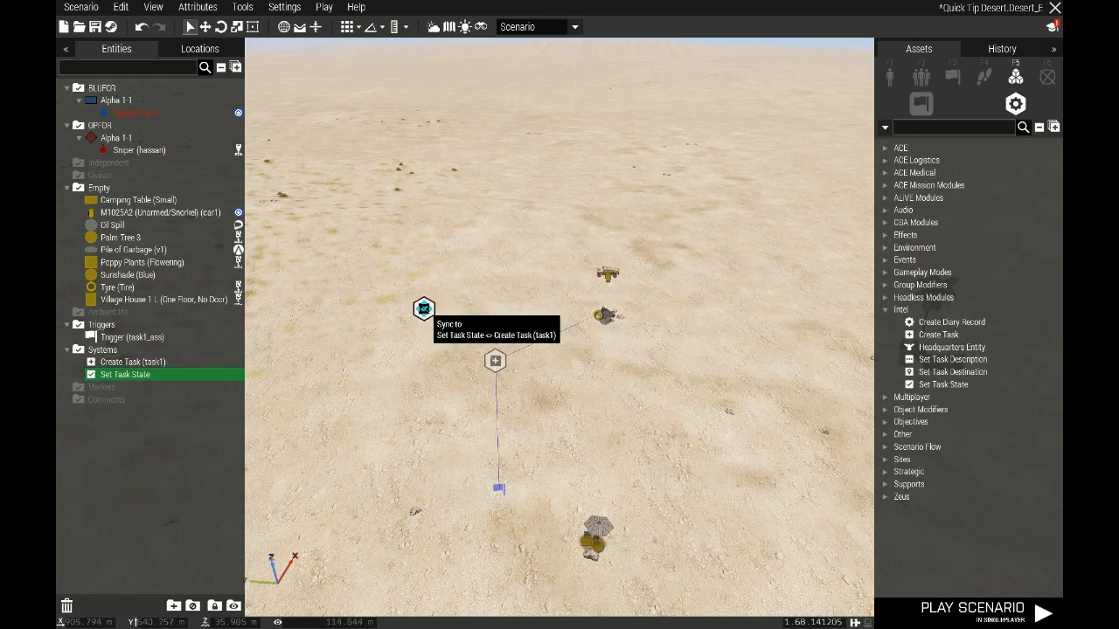
click(425, 310)
Place a plain trigger on the garbage pile
click(952, 77)
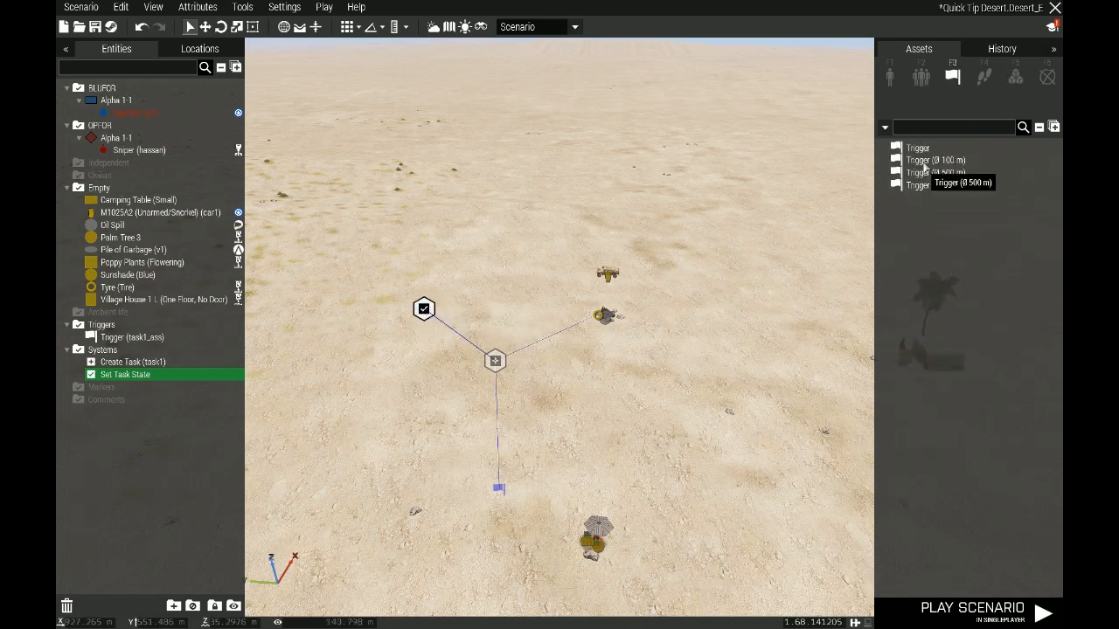
click(918, 148)
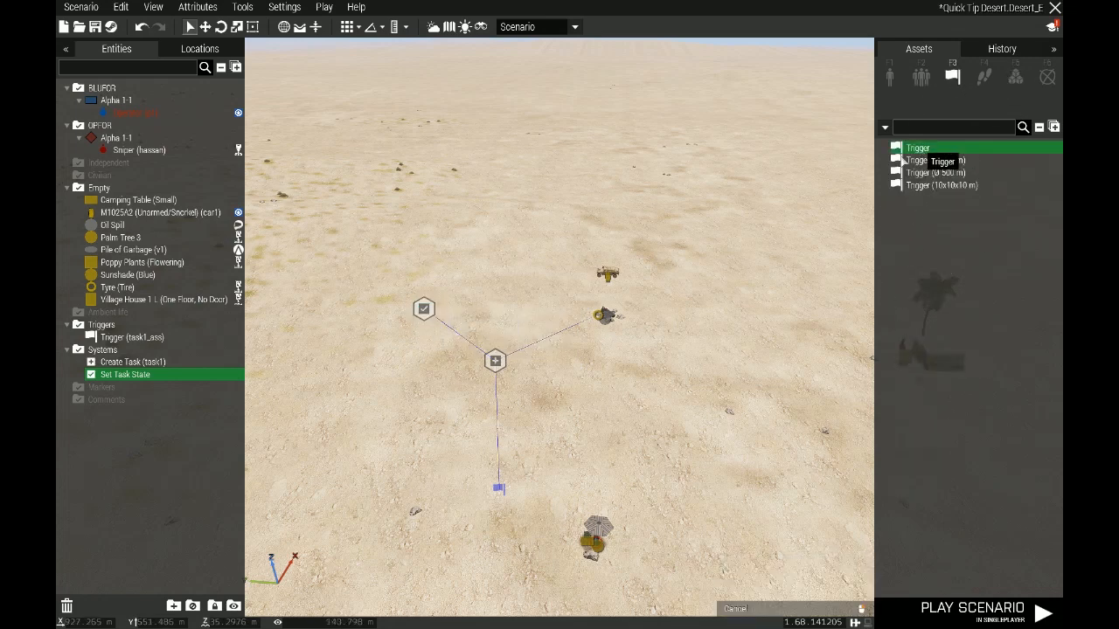
click(606, 316)
scroll(630, 324, up, 4)
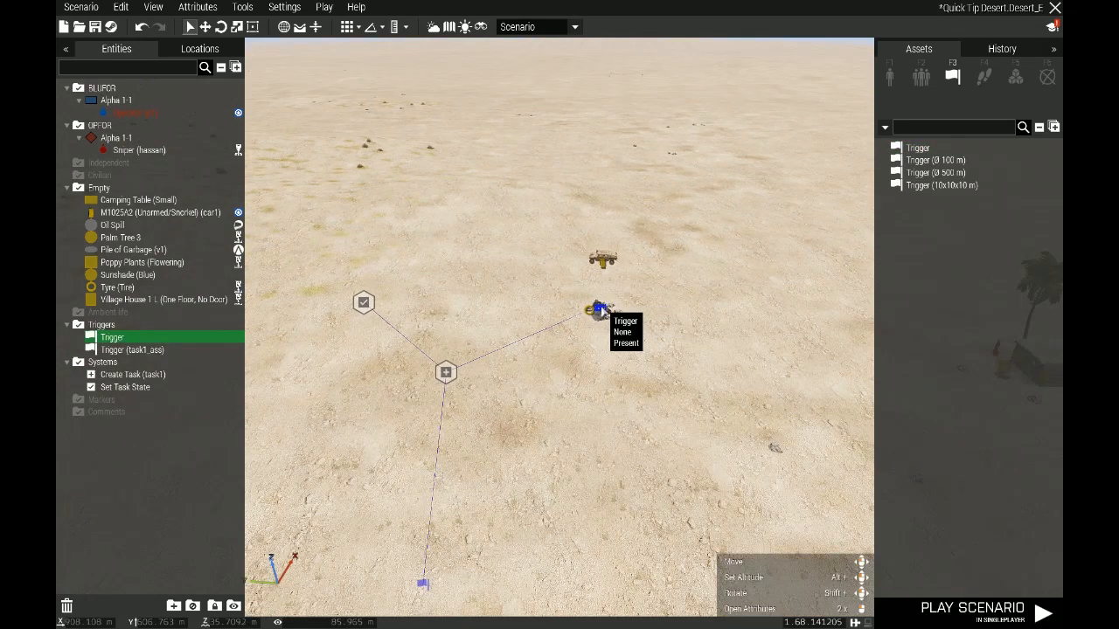
Configure the garbage pile trigger with variable name task1_succ and activation Any Player
double_click(600, 309)
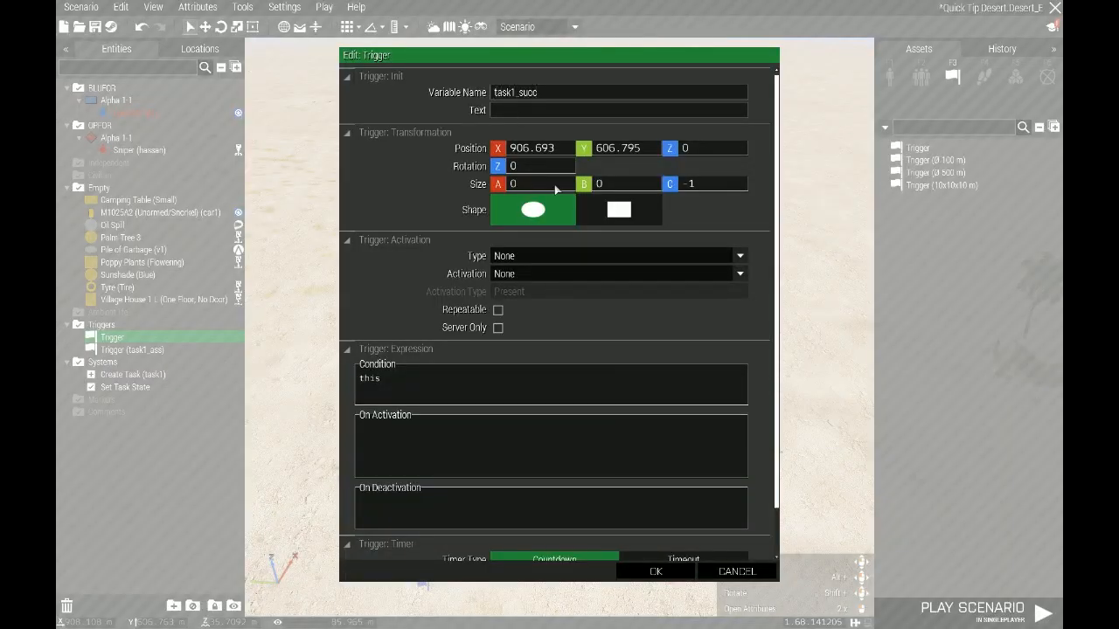
click(581, 275)
click(520, 300)
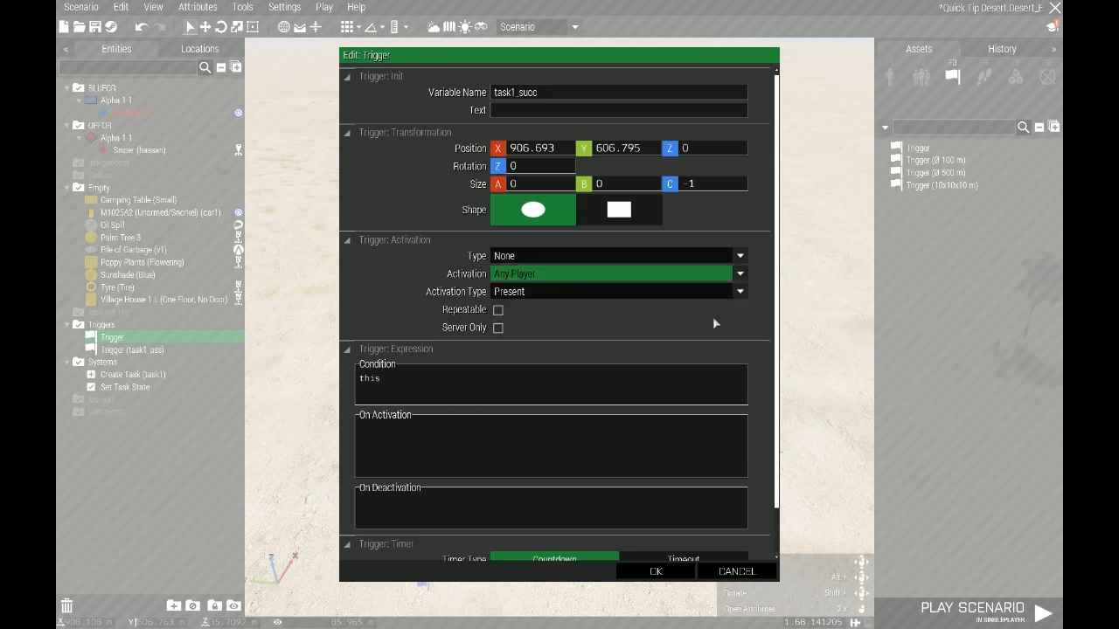
scroll(776, 214, down, 2)
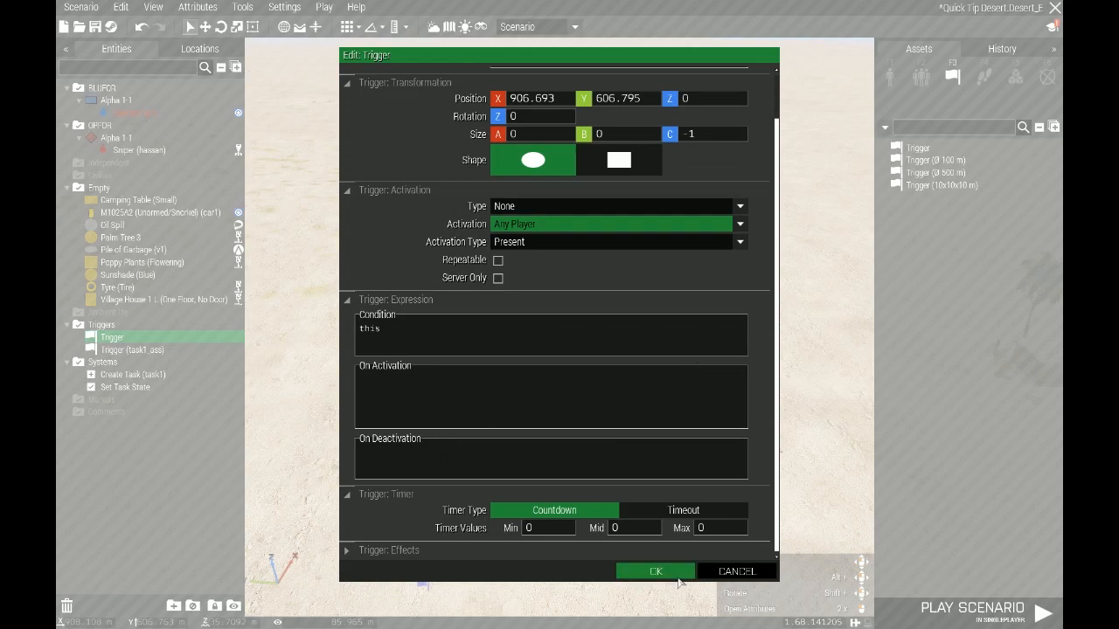
click(655, 572)
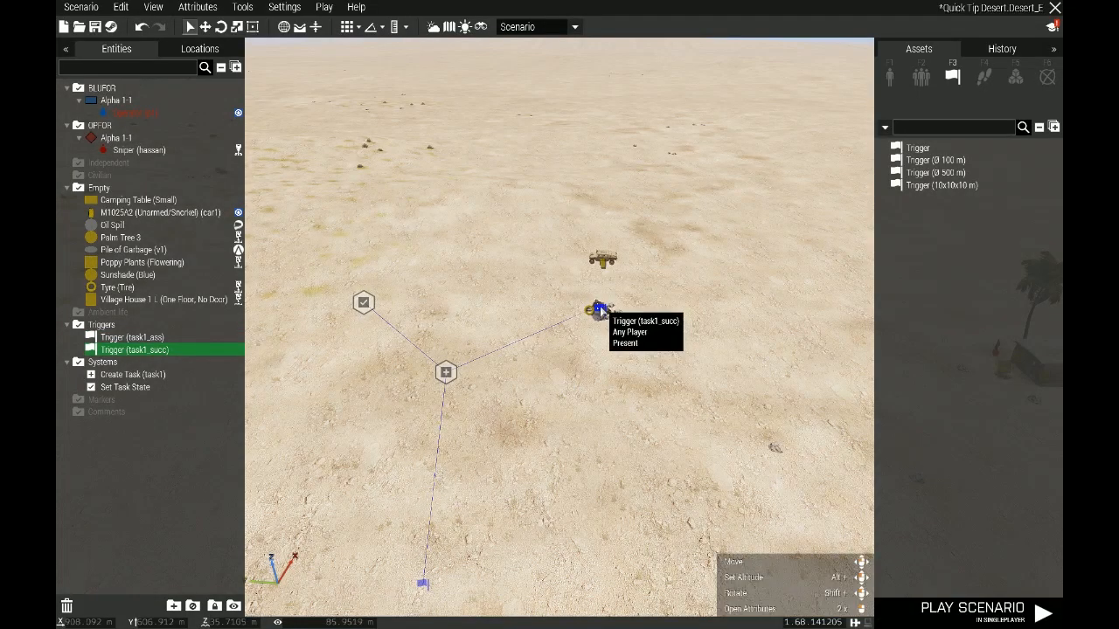
Sync the task1_succ trigger to the Set Task State module
right_click(600, 307)
mouse_move(645, 316)
click(470, 313)
click(364, 302)
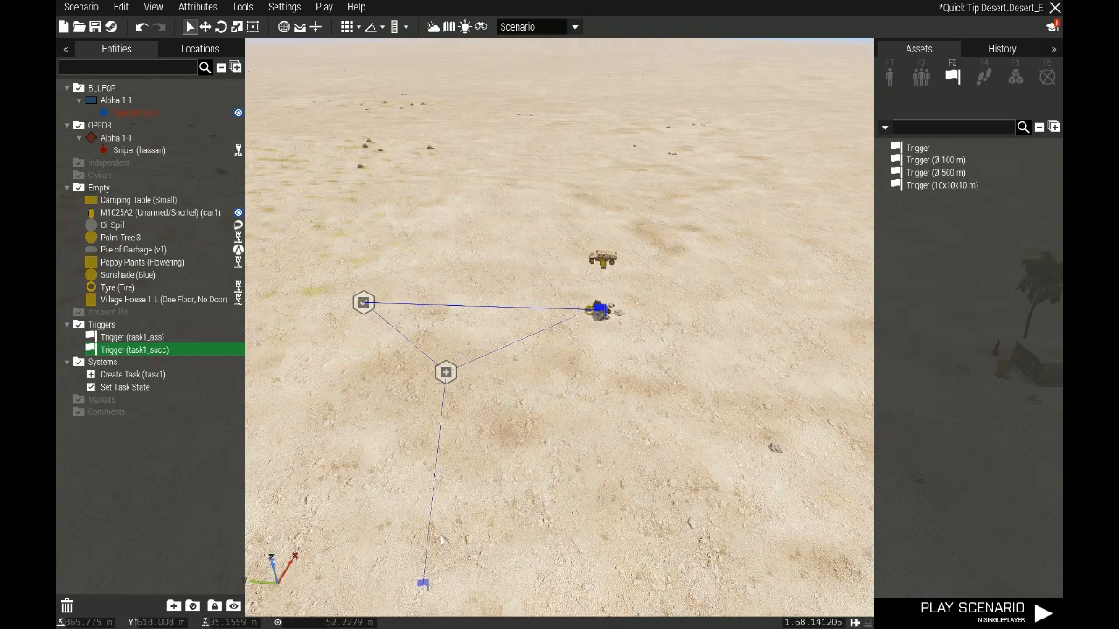
click(422, 582)
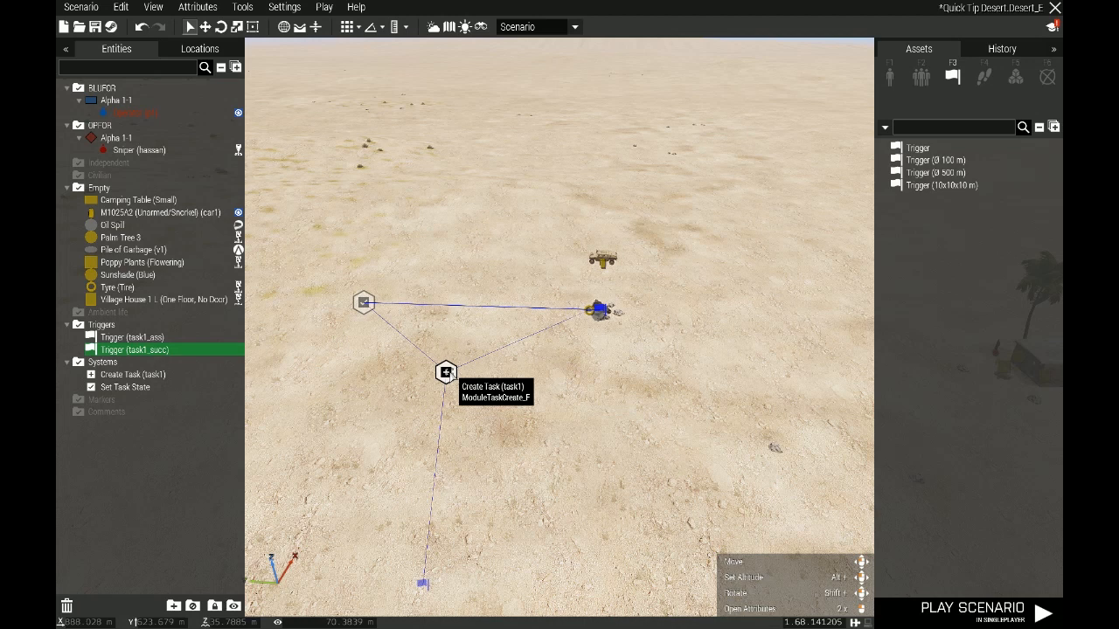
click(581, 325)
drag(581, 325, 598, 311)
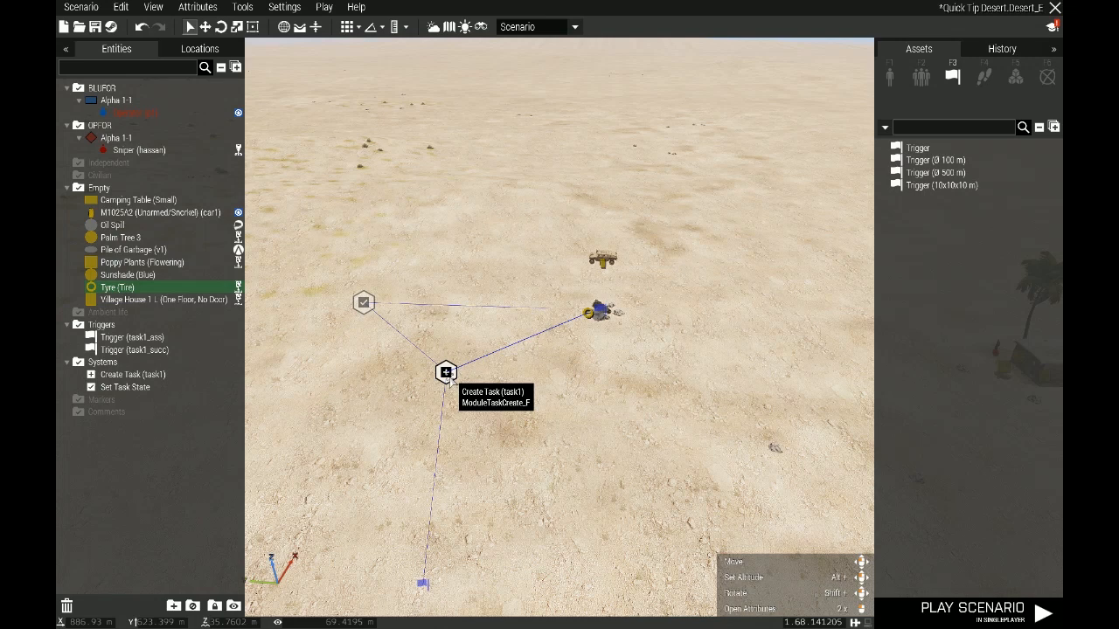
Set the task1_succ trigger's area size to 7 for both A and B
double_click(602, 312)
drag(533, 188, 467, 188)
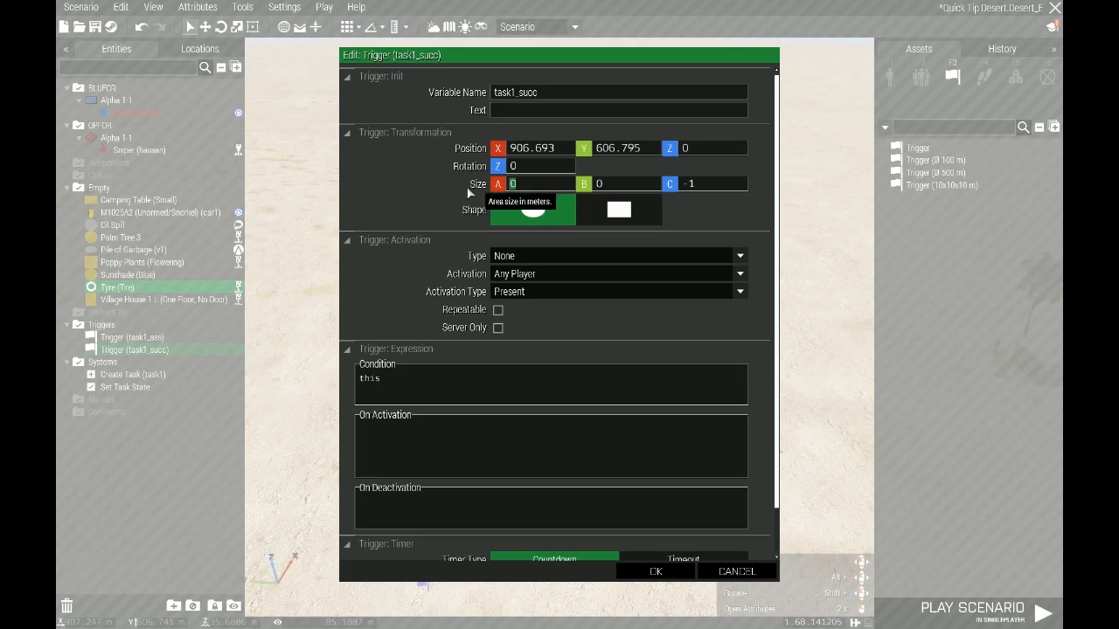
text(7)
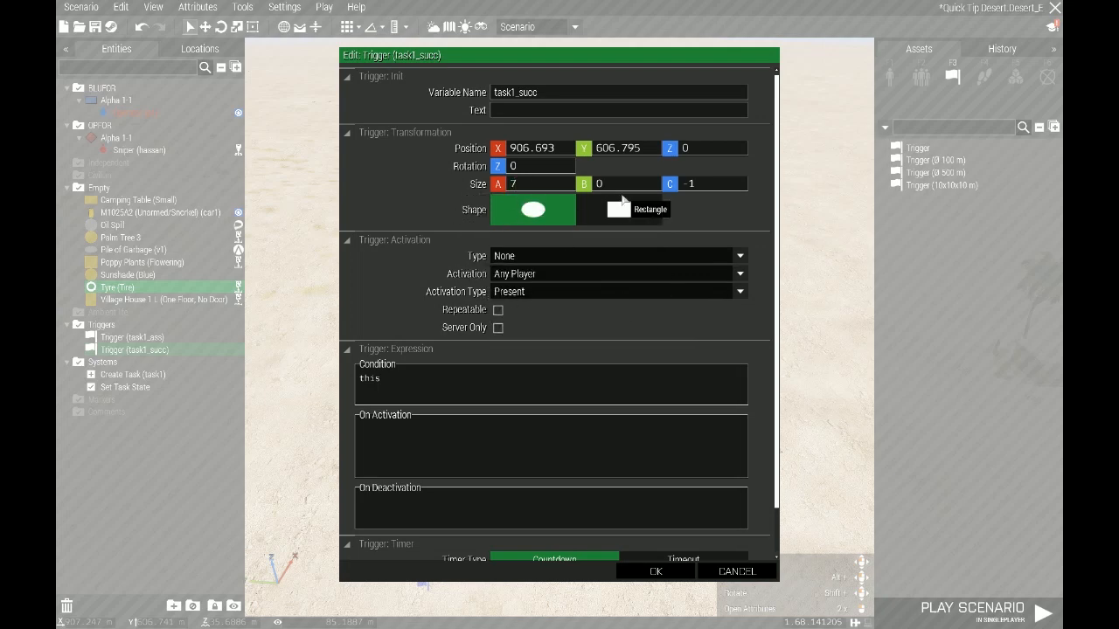
key(Tab)
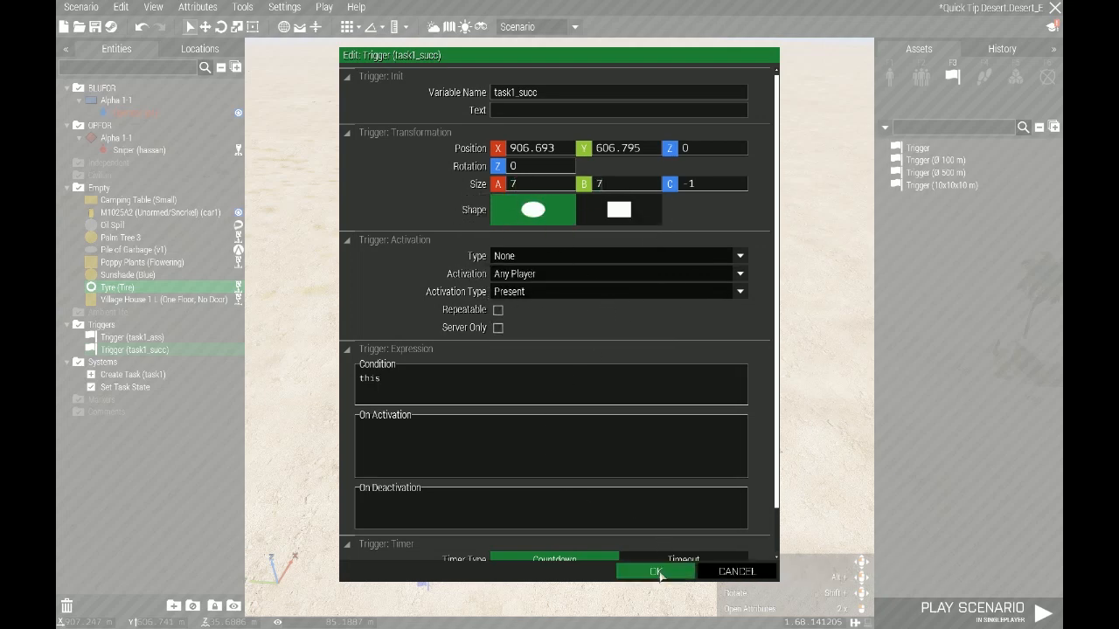
click(658, 571)
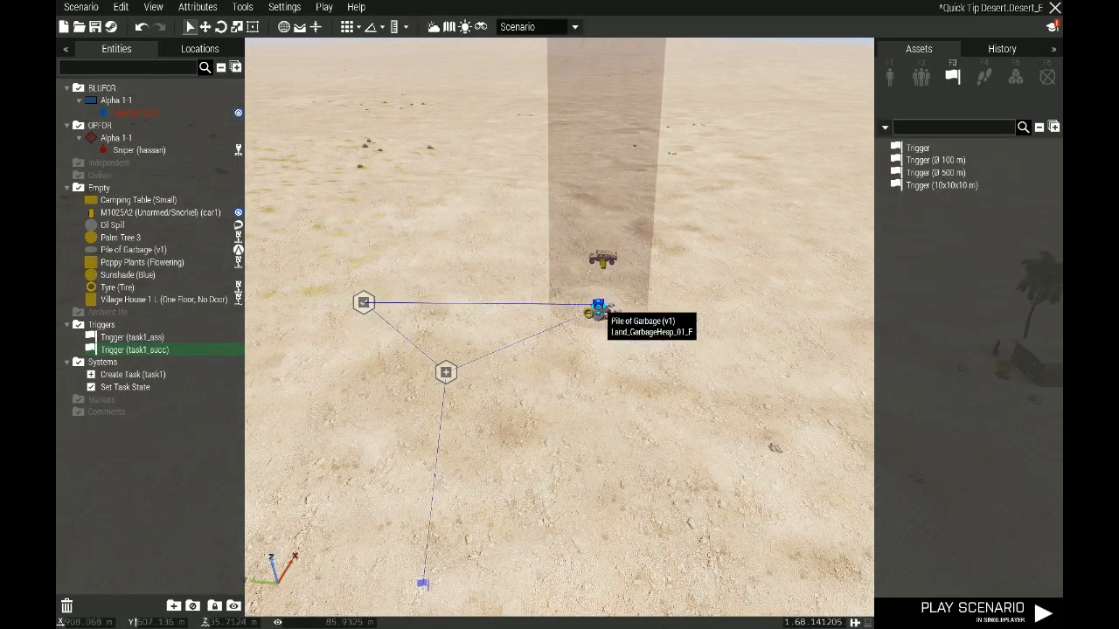
Play the scenario and inspect the assigned garbage pile task and its destination on the map
key(s)
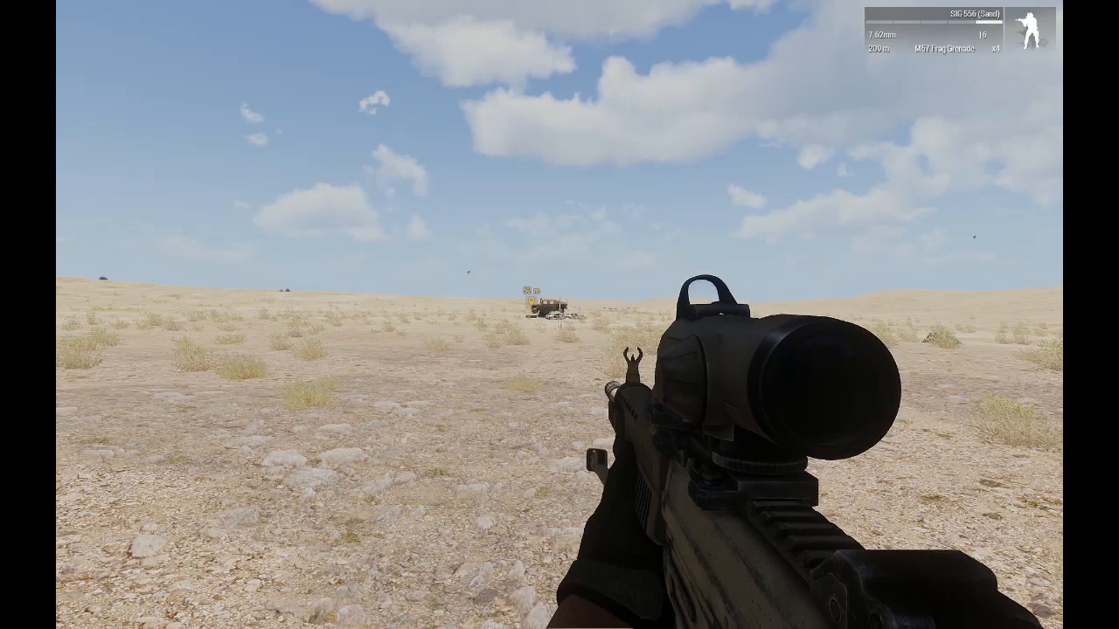
key(m)
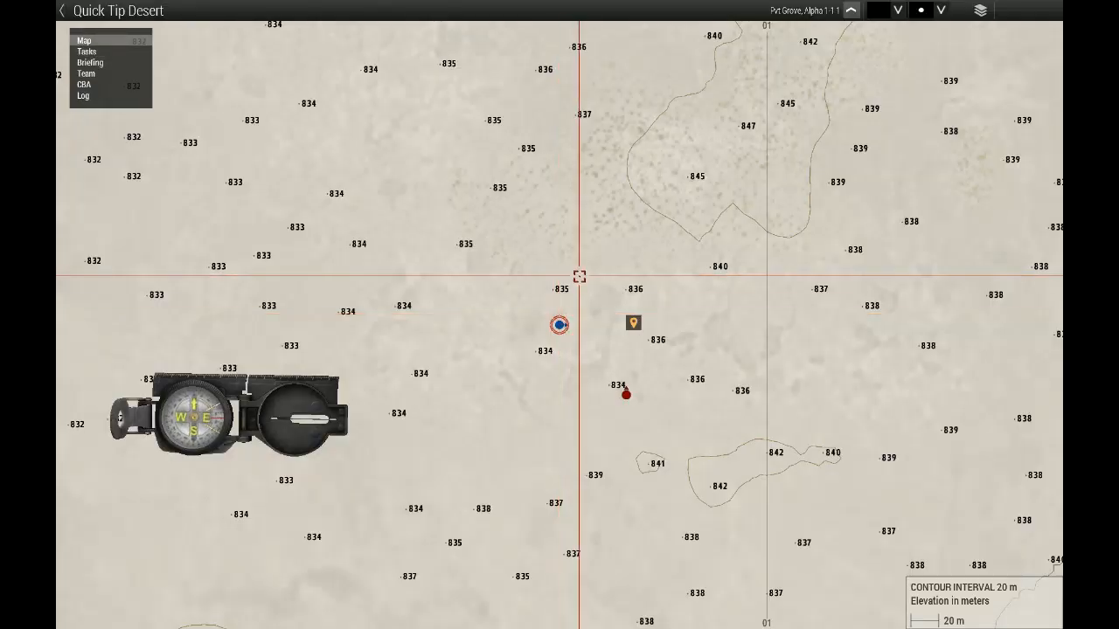
mouse_move(634, 322)
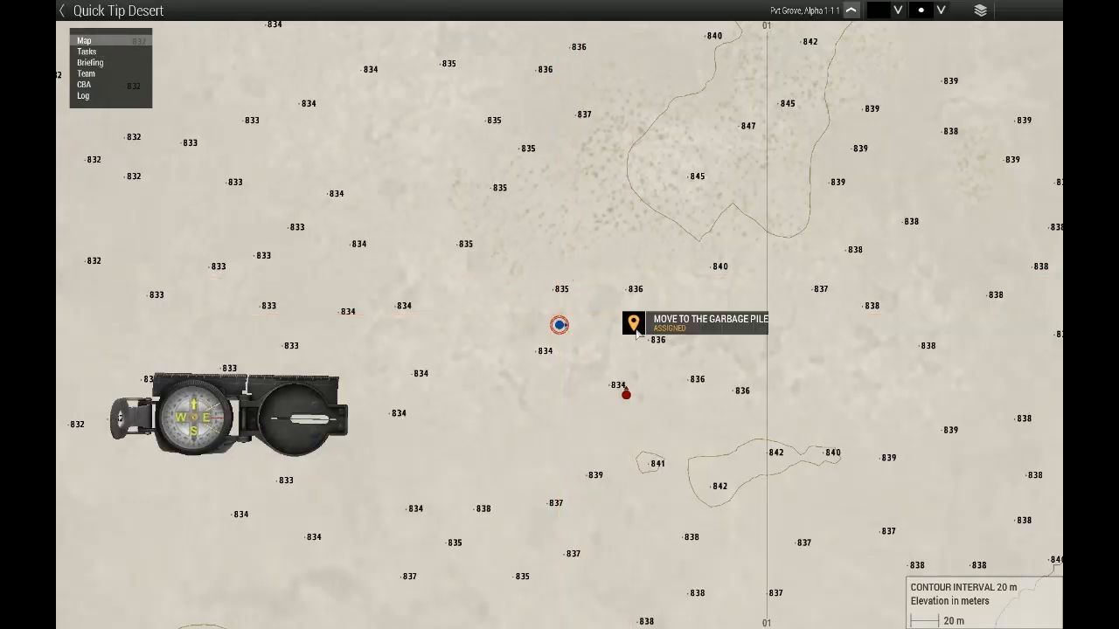
click(629, 321)
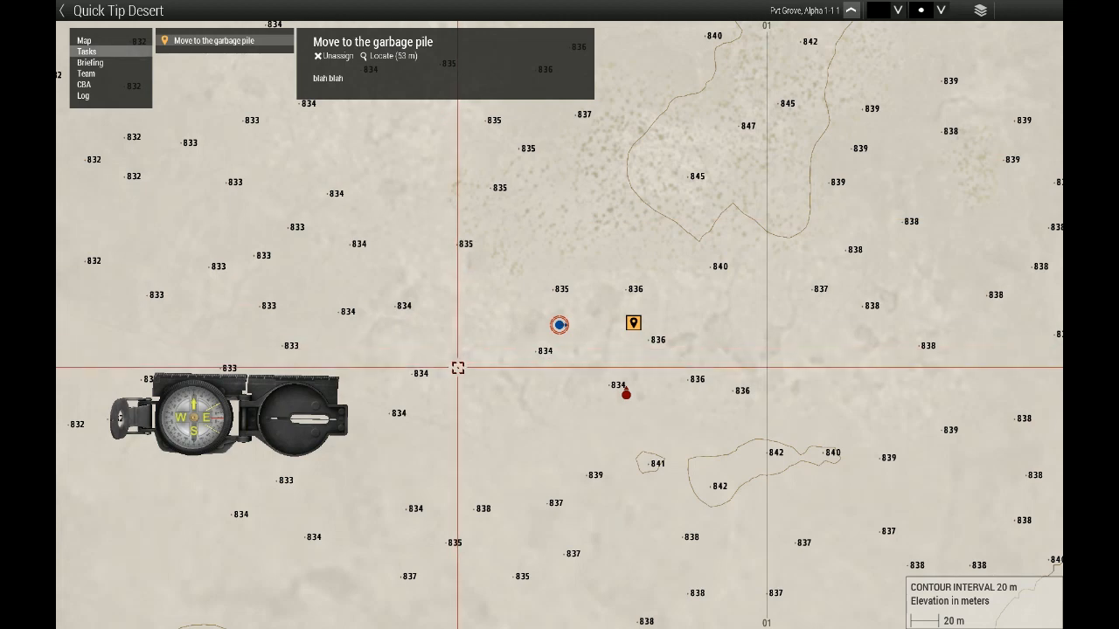
key(m)
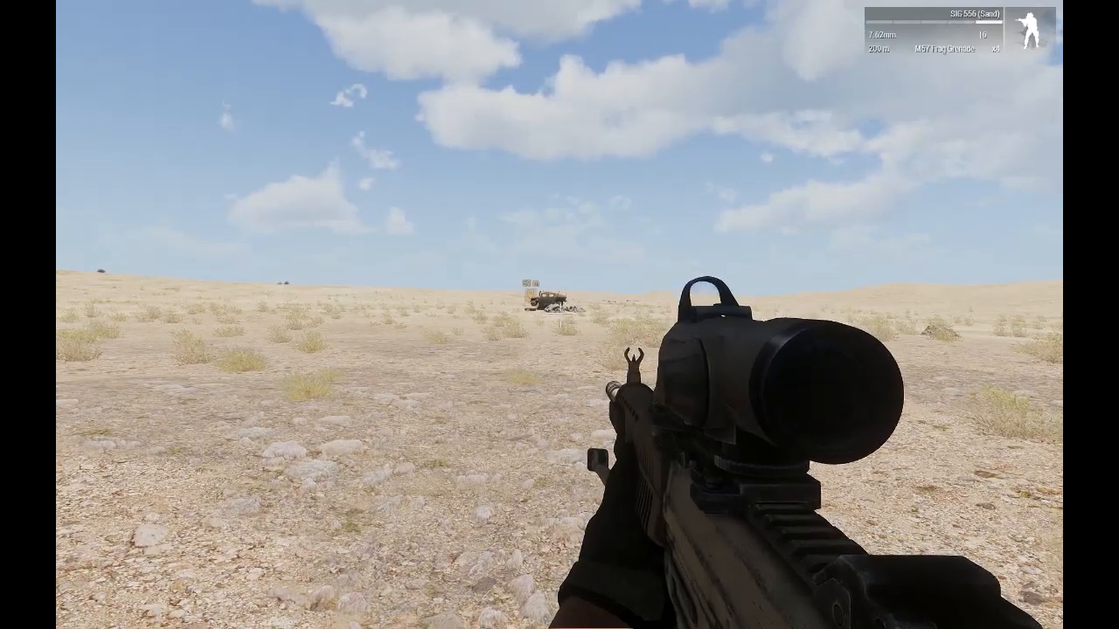
Walk the player to the garbage pile to test whether the task completes
key(w)
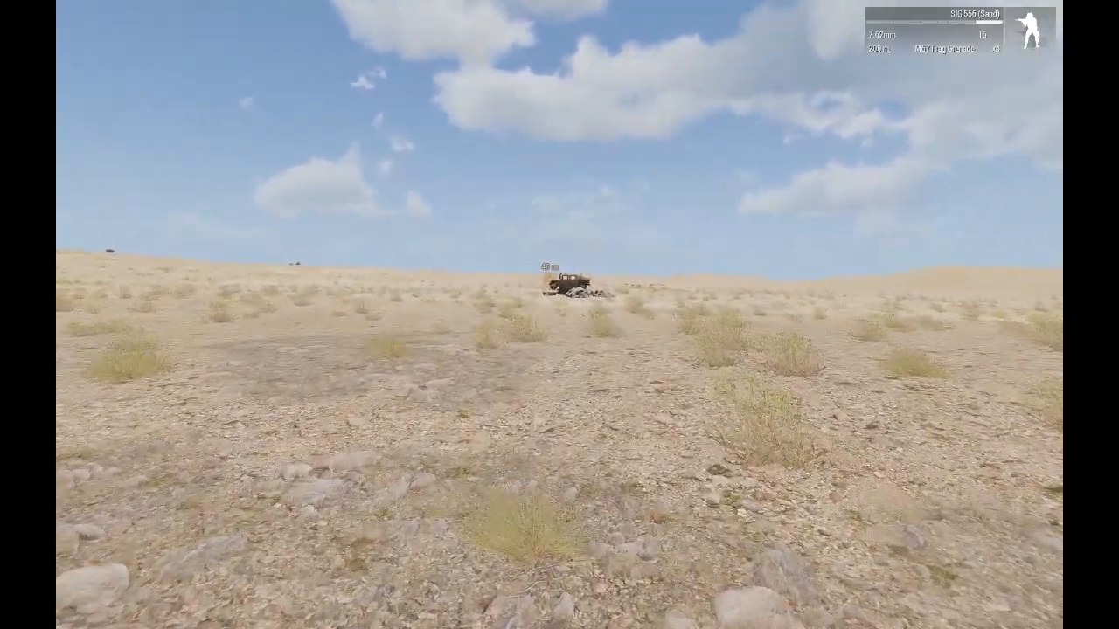
key(w)
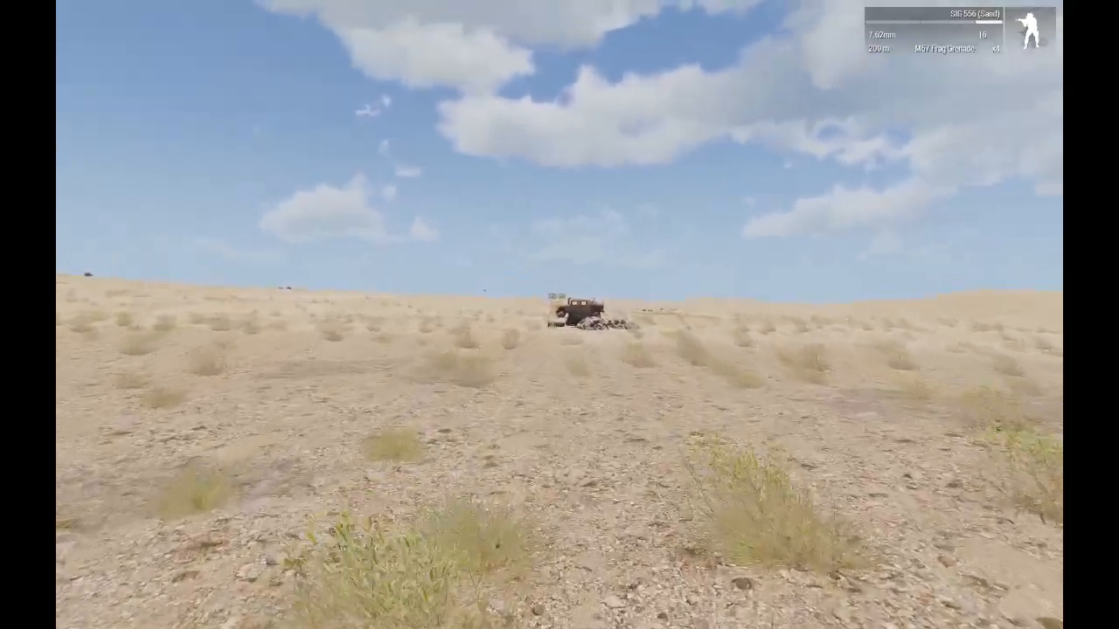
key(w)
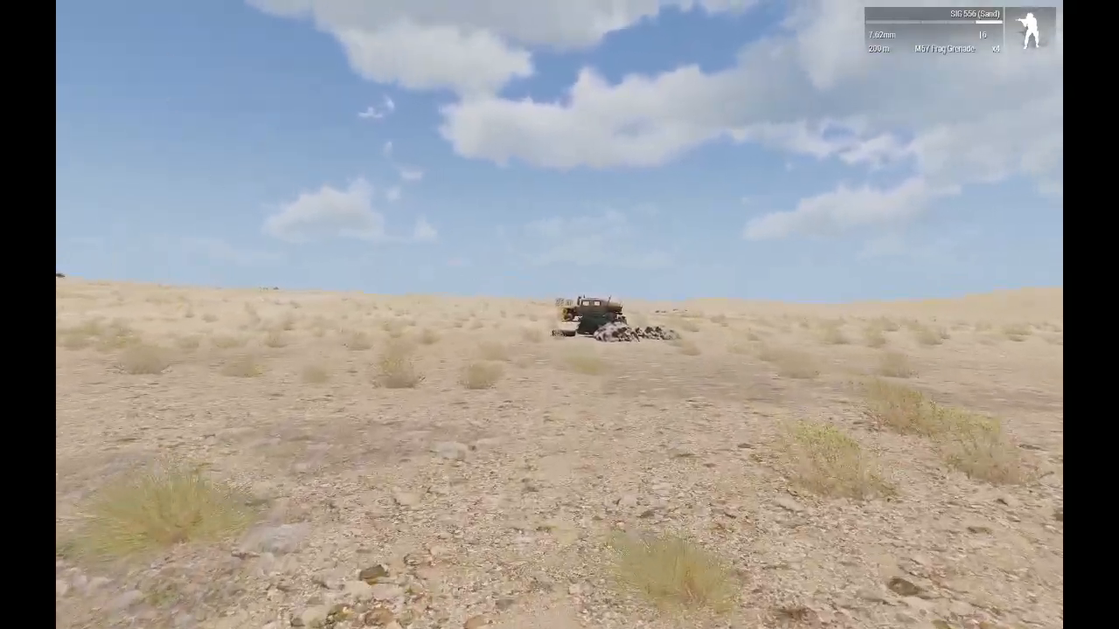
key(w)
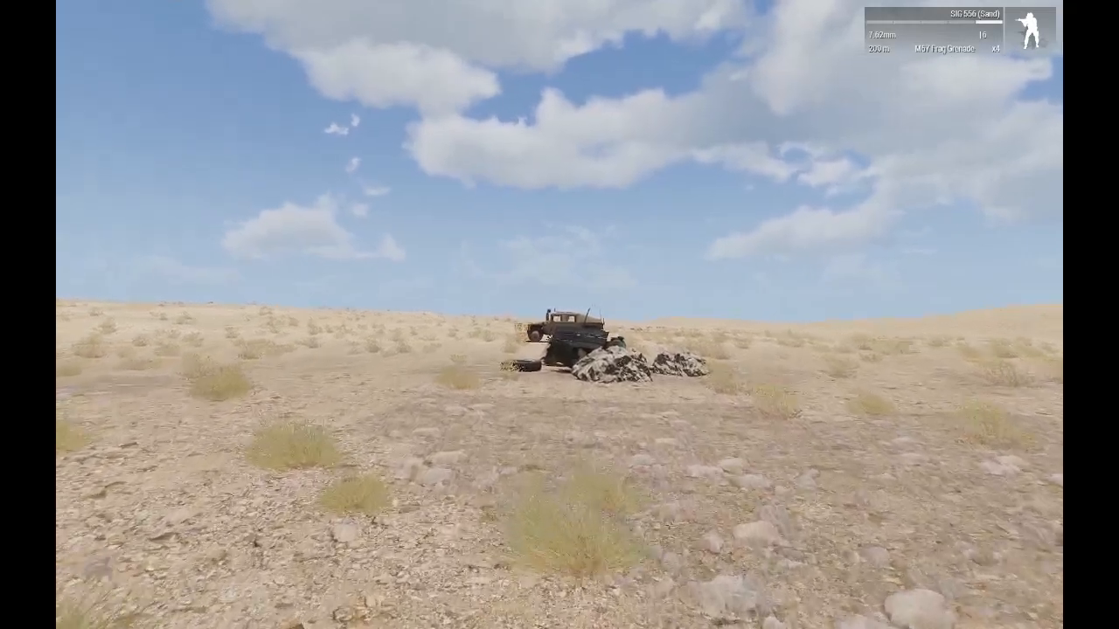
key(w)
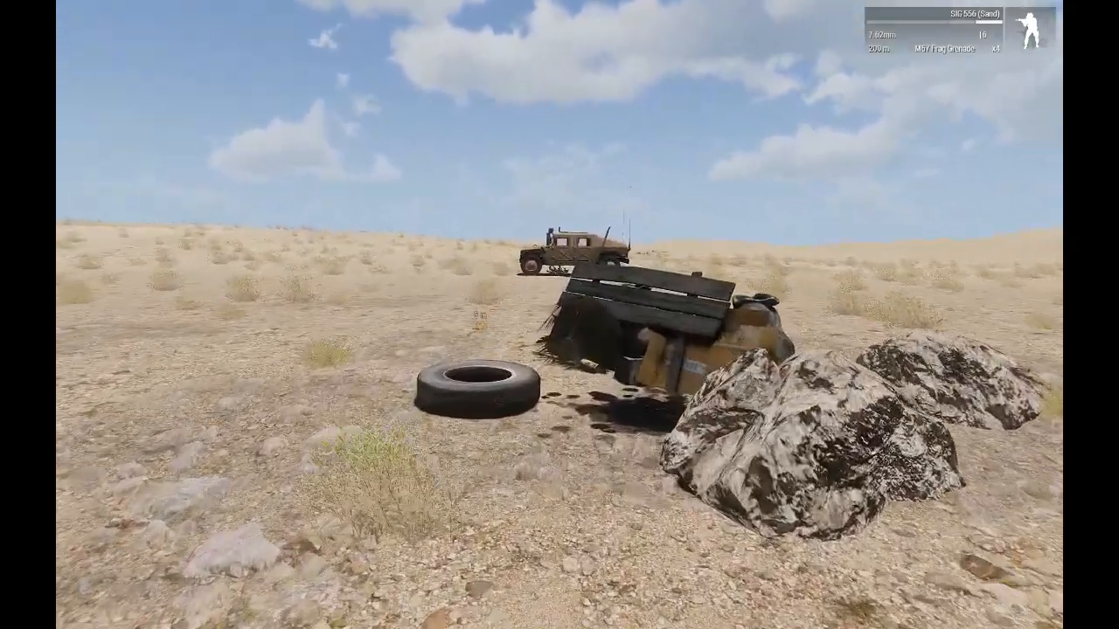
key(w)
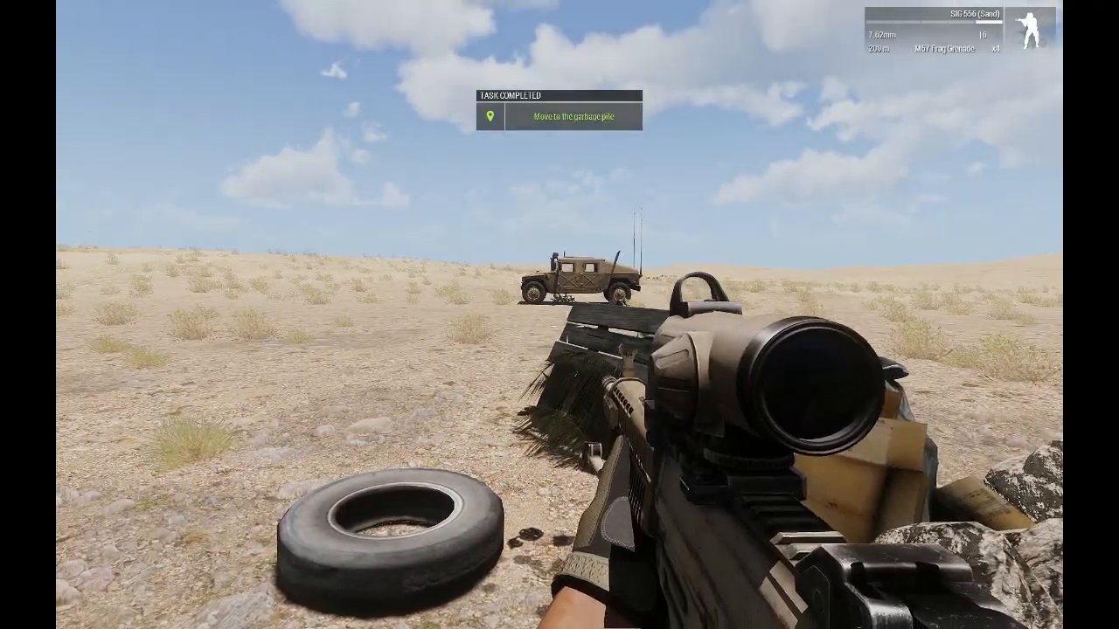